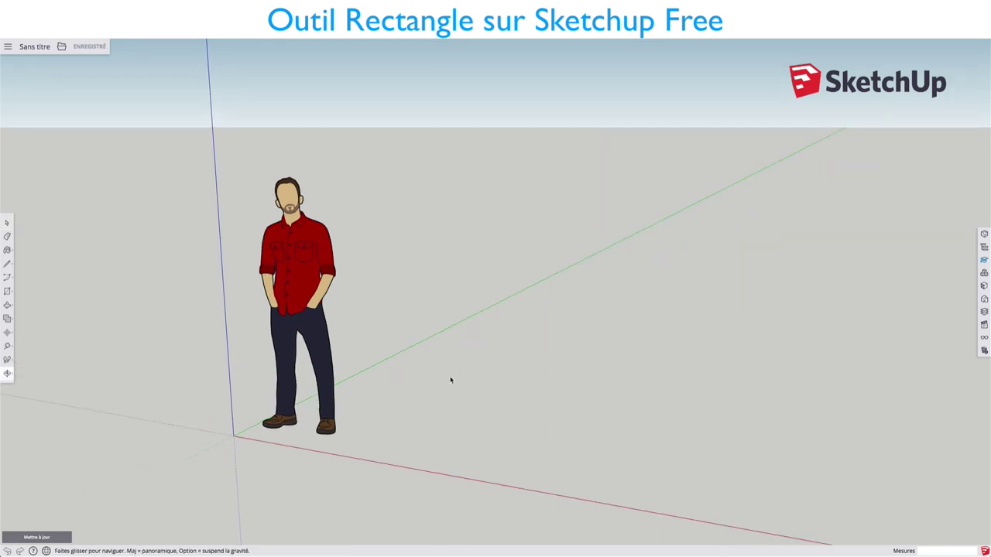
- Select and delete the default standing person figure, leaving only the axes
middle_drag(411, 400, 463, 376)
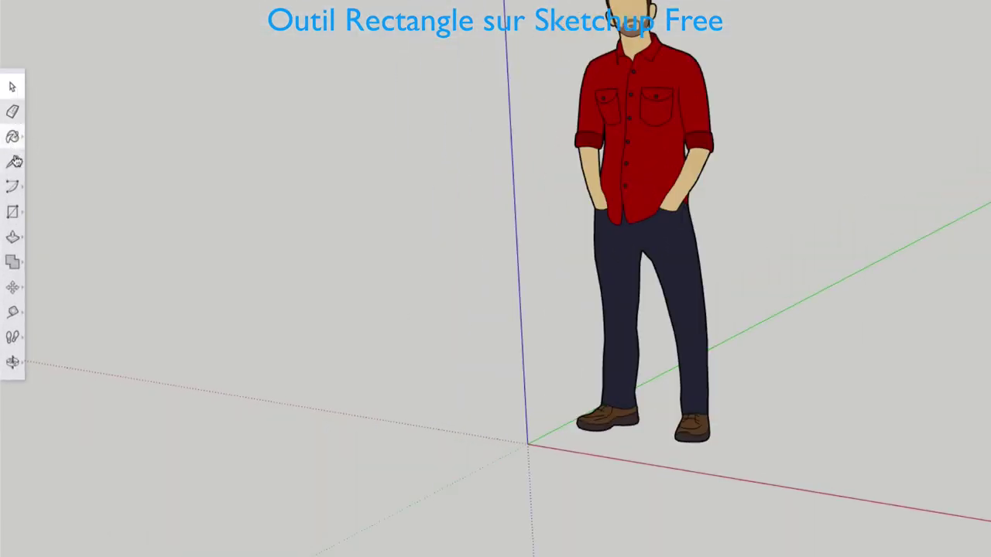
click(14, 161)
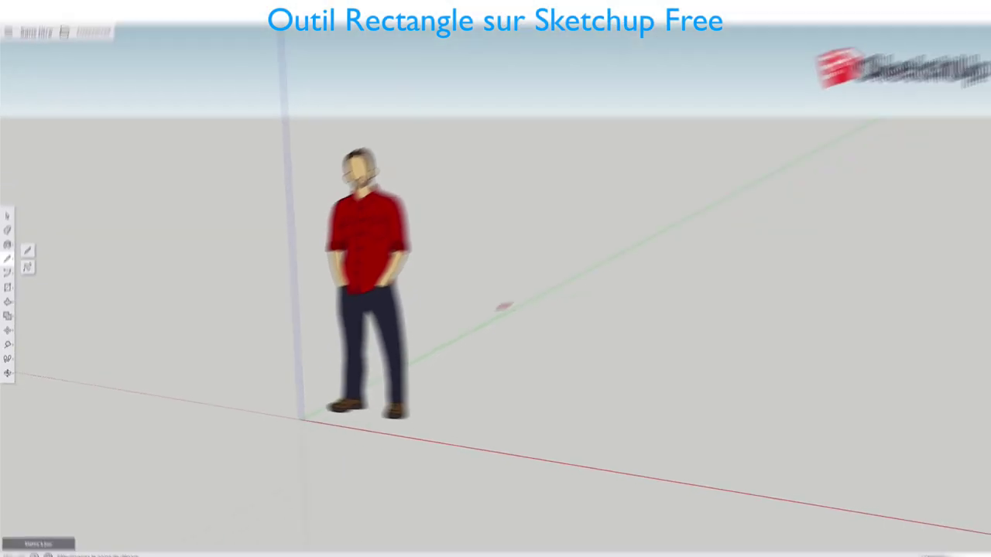
mouse_move(464, 309)
middle_down()
mouse_move(511, 360)
mouse_move(389, 303)
middle_up()
key(space)
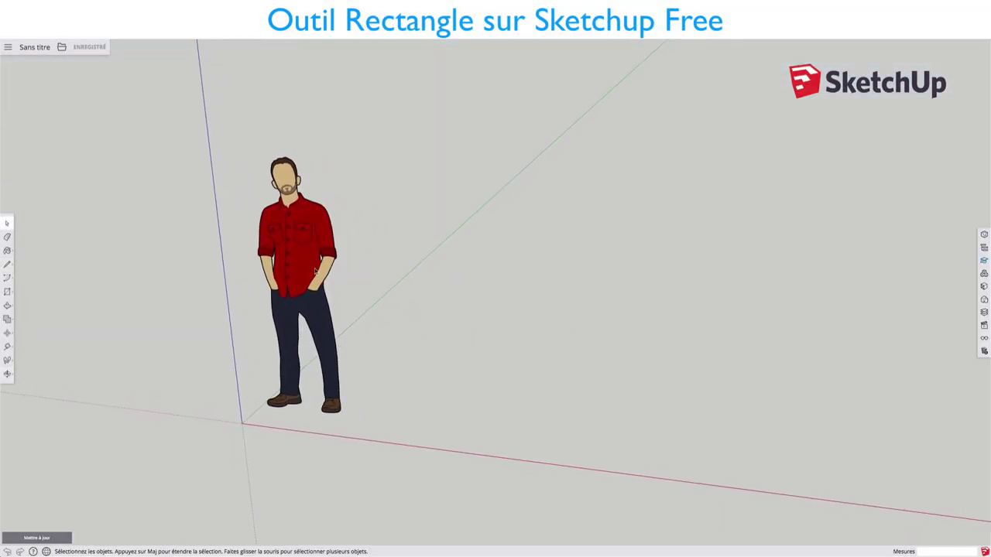
click(315, 271)
key(Delete)
- Activate the plain Rectangle tool from the shape flyout
mouse_move(328, 354)
middle_down()
mouse_move(343, 376)
mouse_move(390, 363)
middle_up()
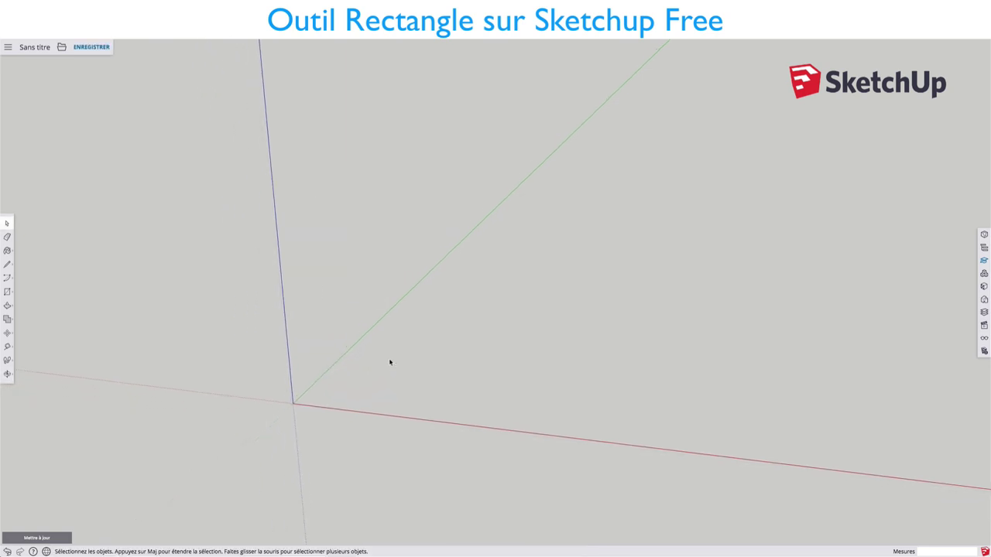
key(r)
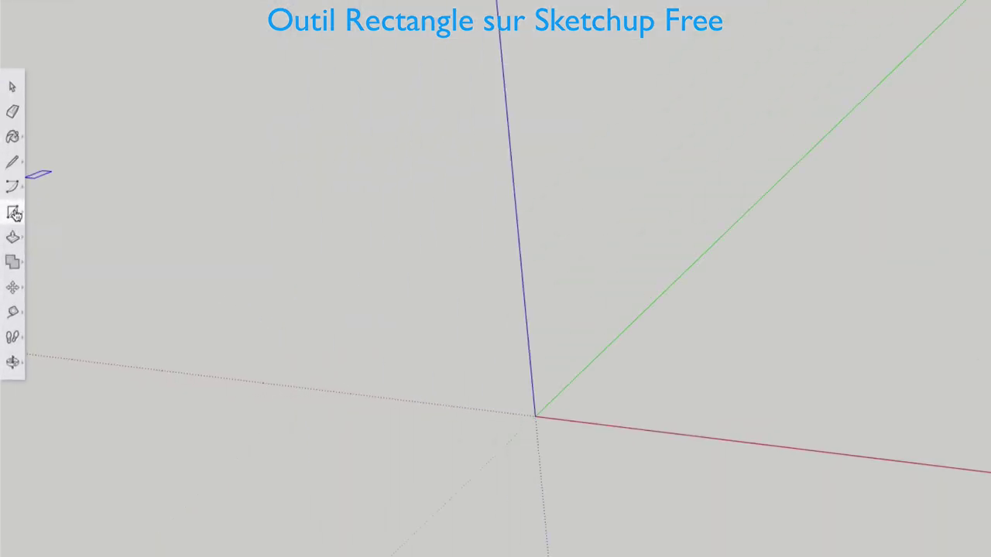
click(12, 211)
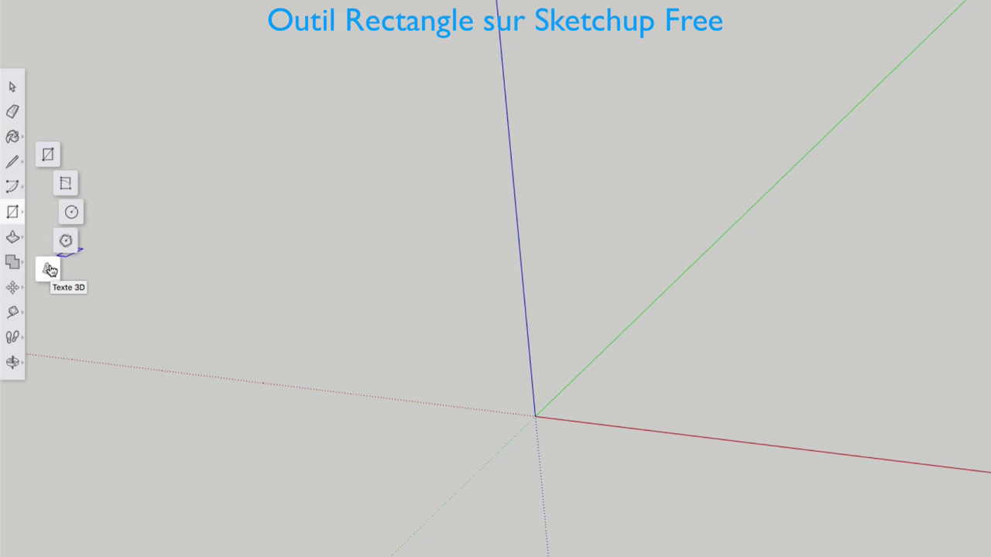
click(54, 157)
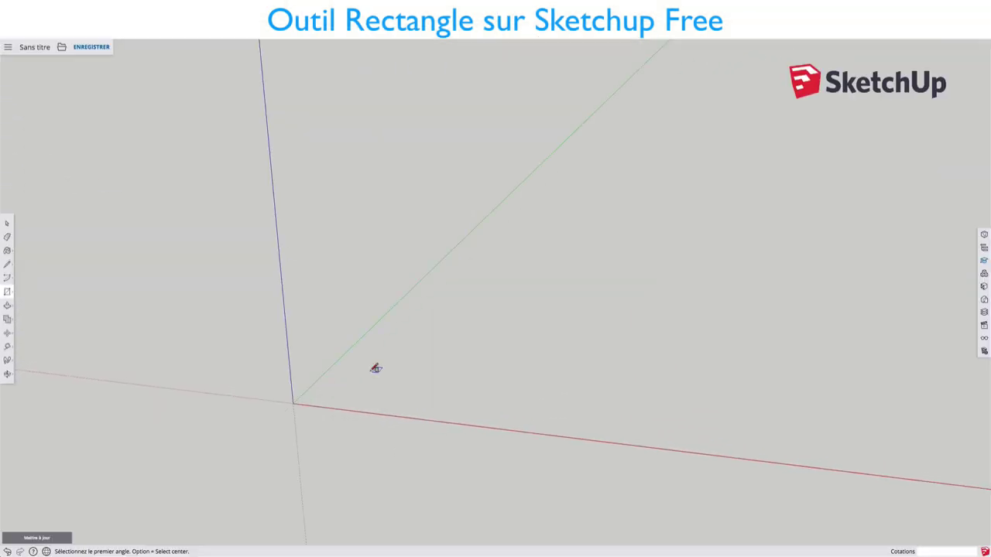
- Draw a rectangle about 0.48 m by 0.69 m on the ground near the origin
click(375, 352)
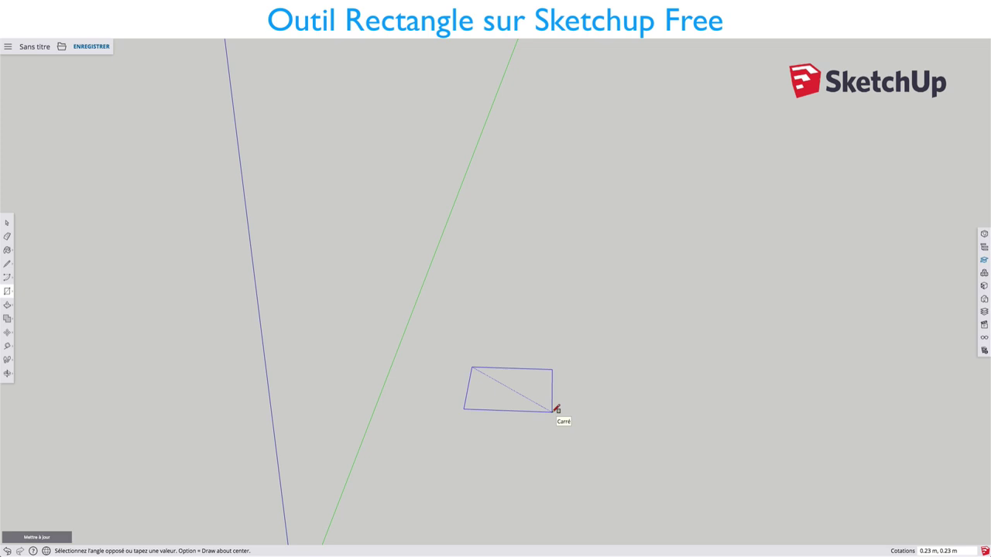
scroll(573, 435, down, 5)
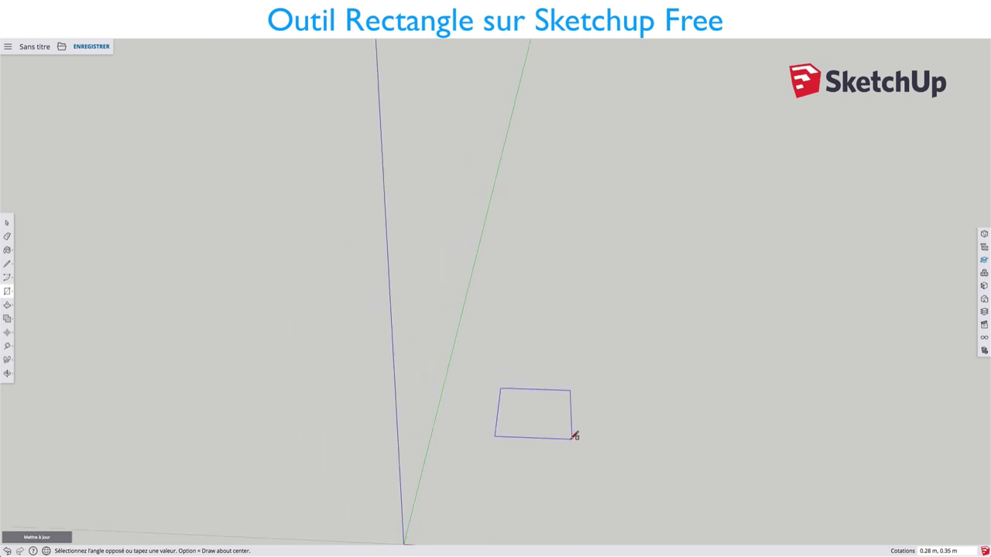
click(622, 486)
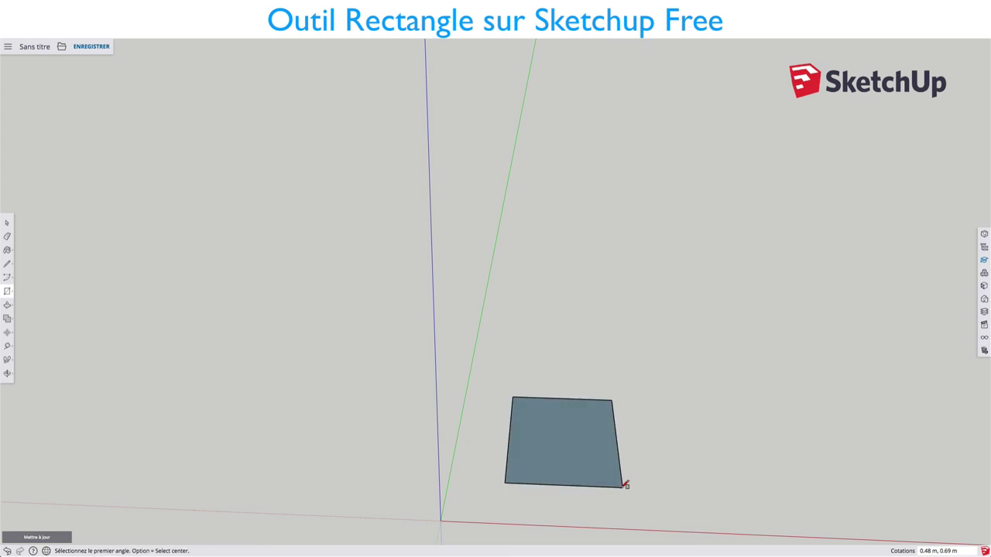
- Draw four corner-snapped rectangles, including an overlapping 0.48 by 0.40 m face and a 0.36 m square
mouse_move(677, 462)
middle_down()
mouse_move(557, 395)
mouse_move(695, 473)
mouse_move(639, 491)
middle_up()
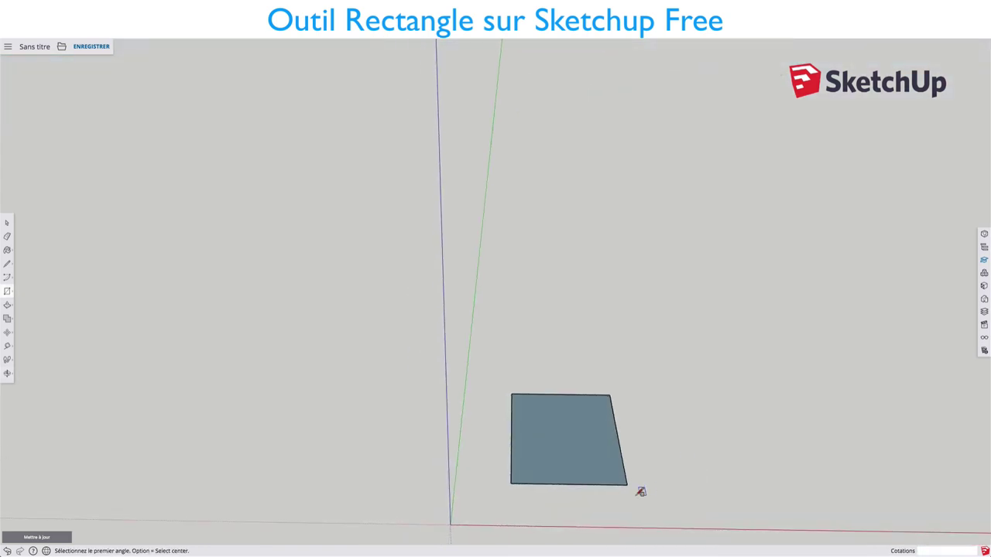
click(627, 485)
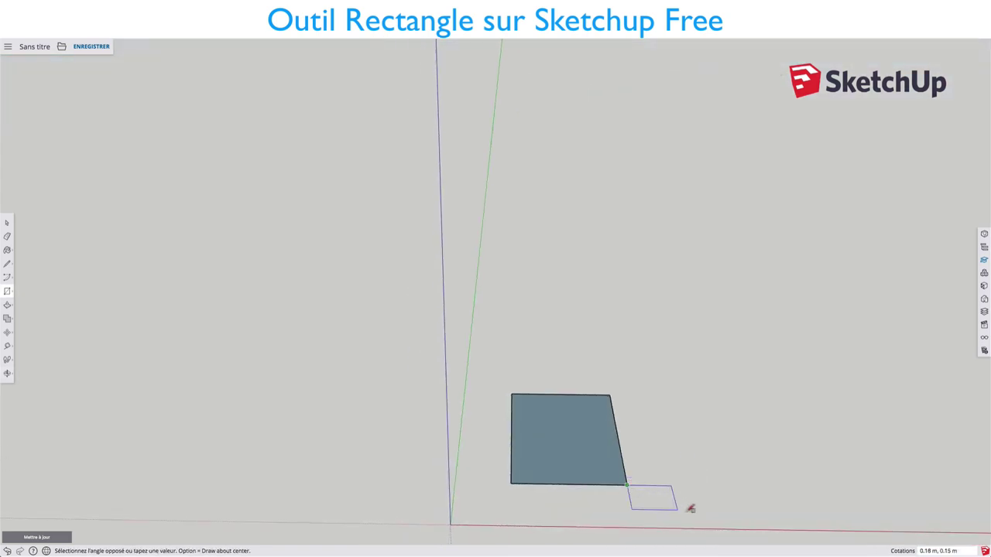
click(736, 528)
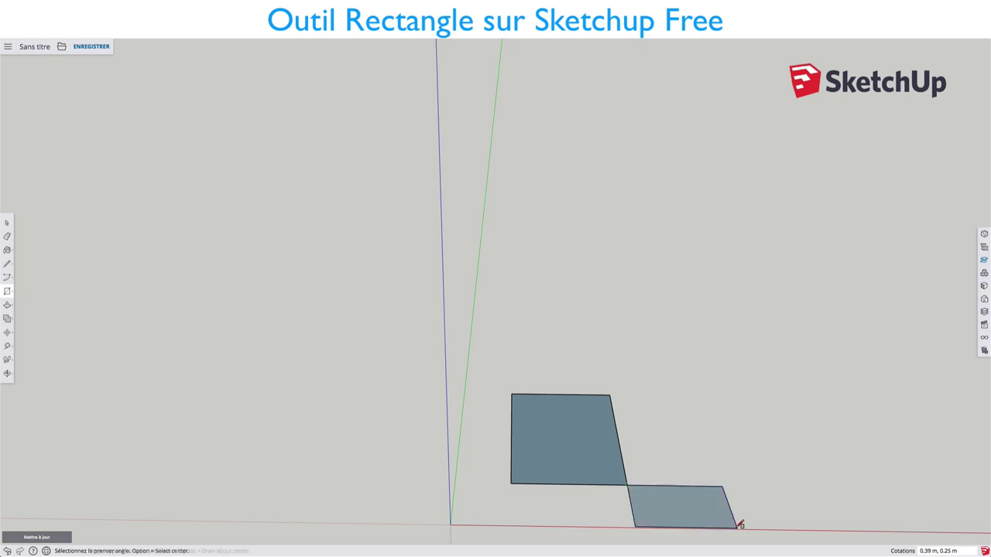
click(722, 487)
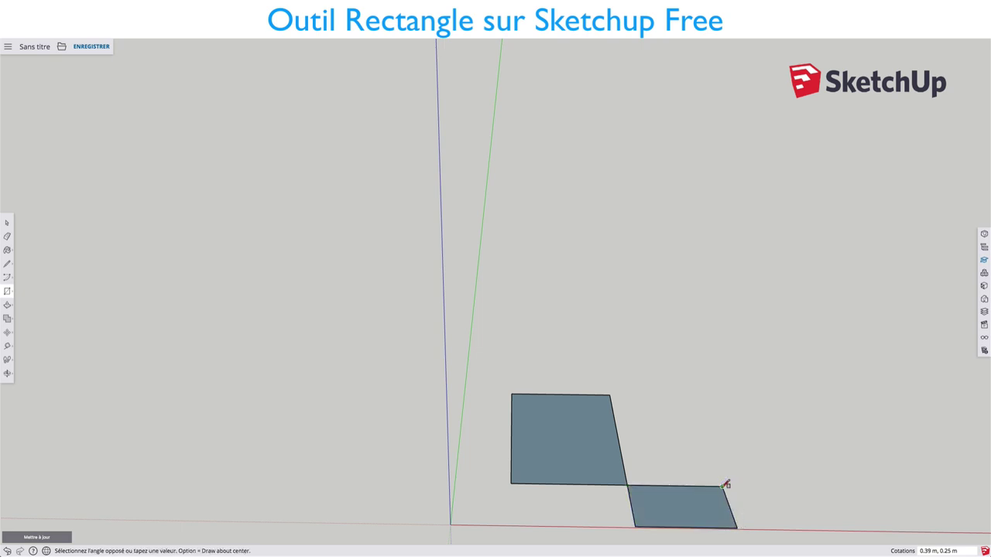
click(768, 423)
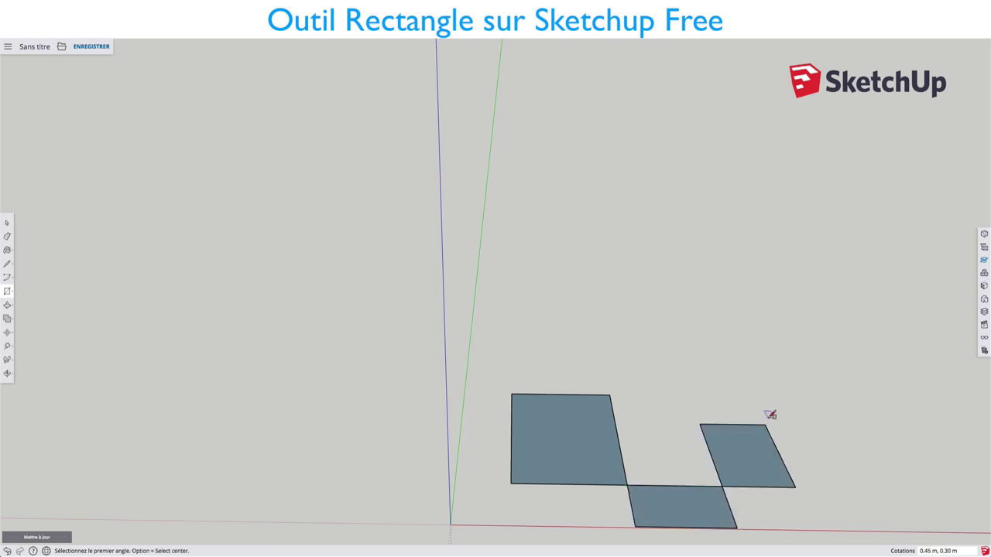
click(765, 425)
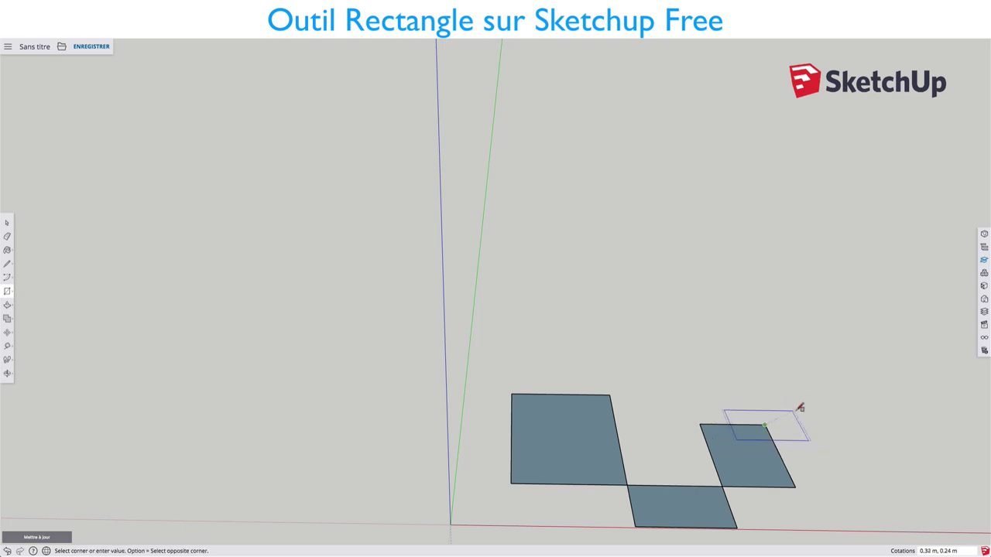
click(797, 395)
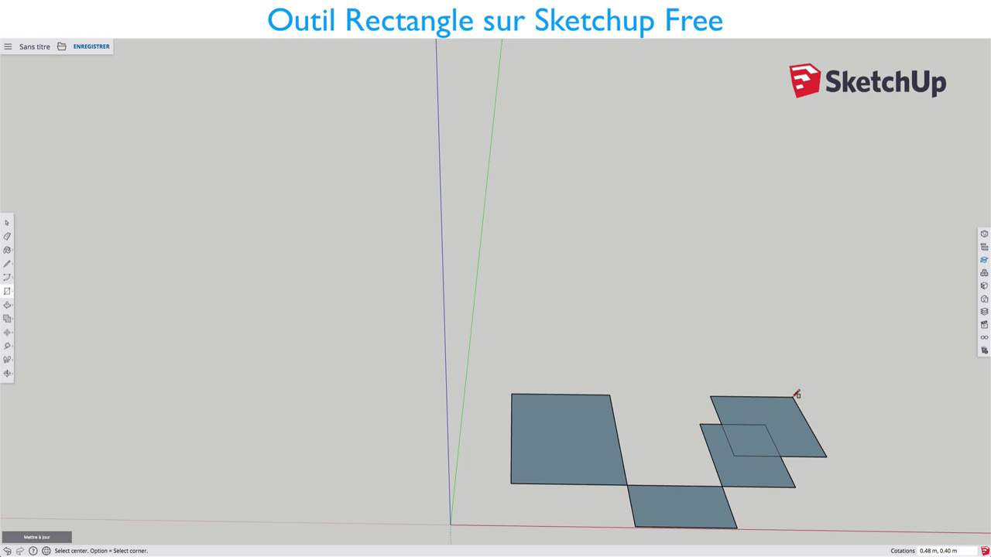
mouse_move(797, 396)
shift+middle_down()
mouse_move(748, 369)
mouse_move(645, 354)
shift+middle_up()
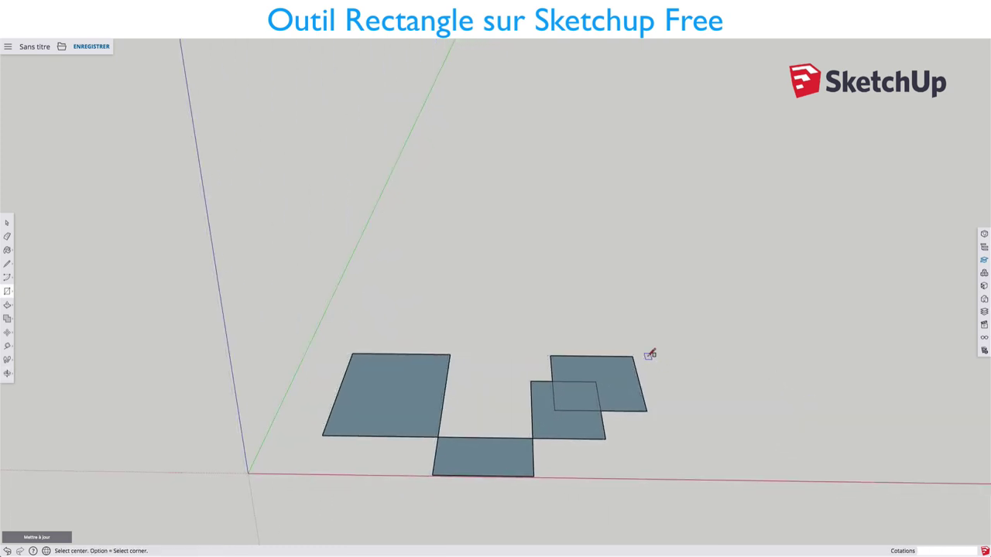
click(632, 357)
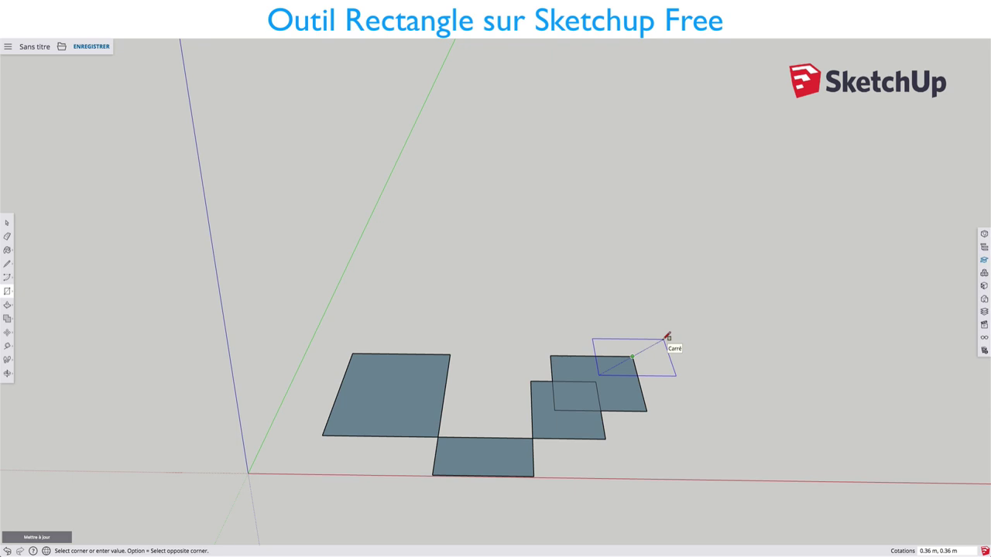
click(667, 337)
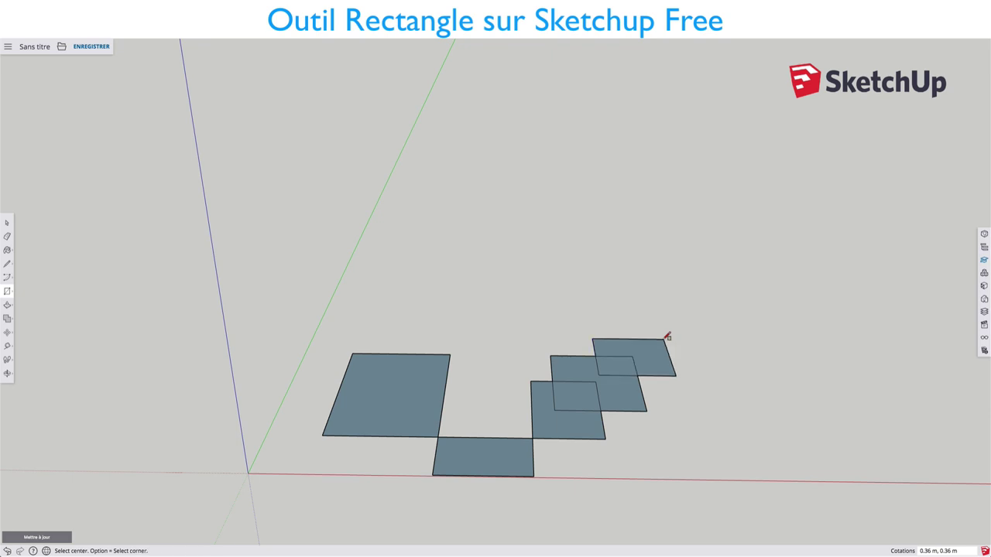
- Enter 20,20 in the Measurements box, producing a huge 20 by 20 rectangle
click(926, 550)
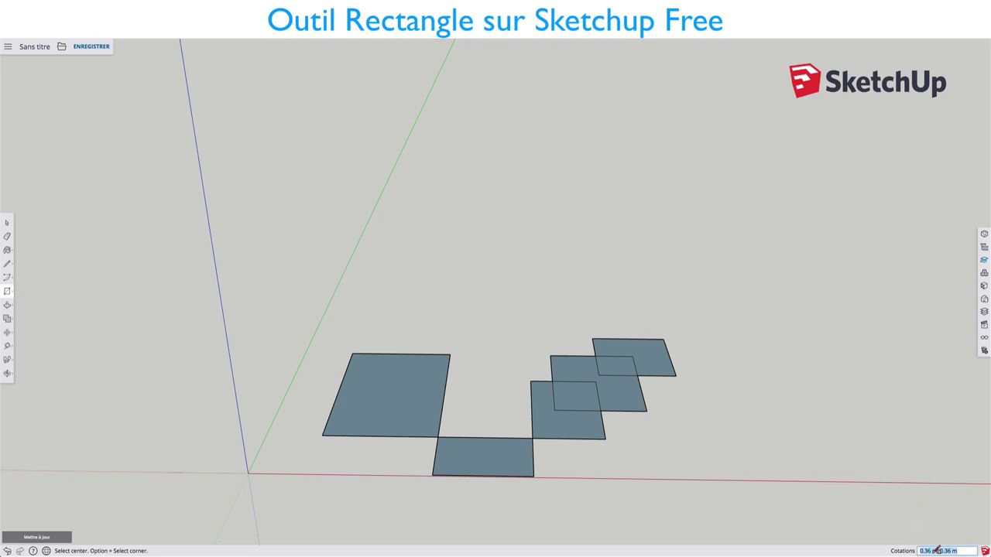
key(Escape)
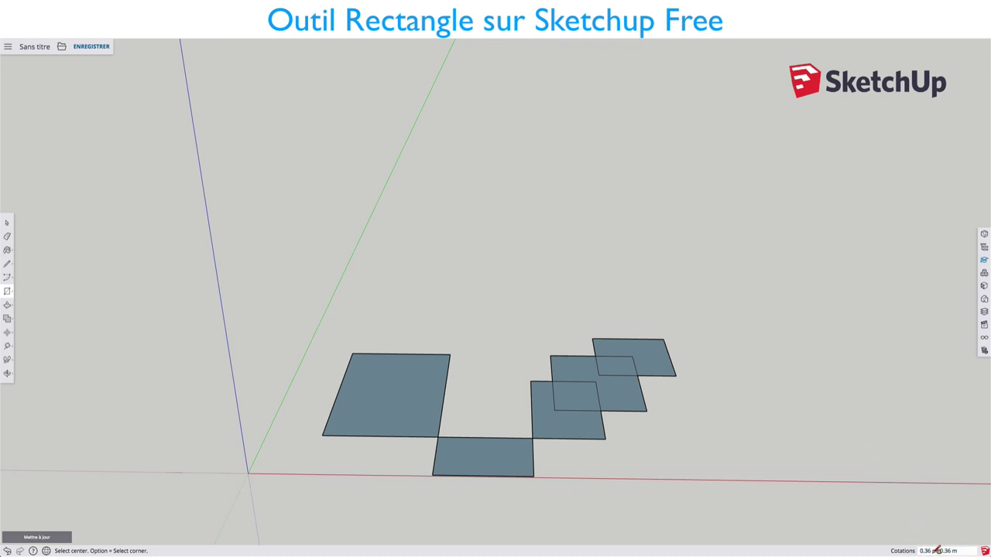
text(20,20)
key(Return)
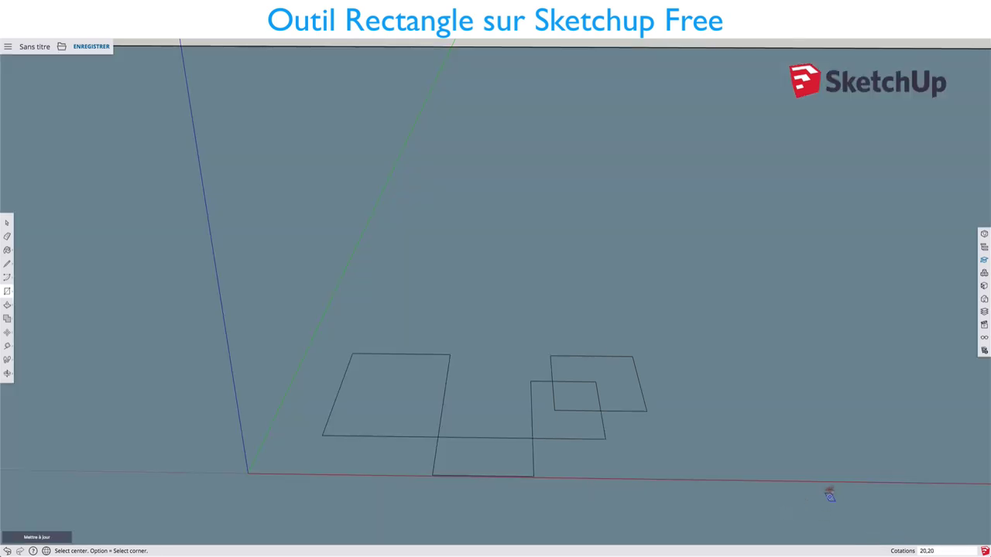
scroll(732, 422, down, 3)
scroll(729, 417, down, 3)
scroll(728, 411, down, 5)
scroll(723, 404, down, 4)
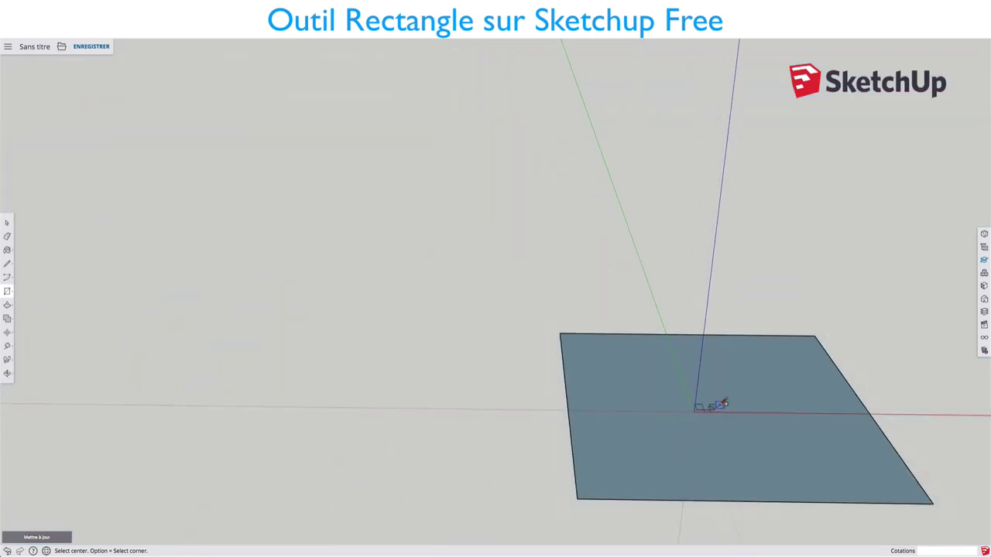
middle_drag(800, 431, 632, 411)
- Undo the oversized rectangle and return to the Select tool
key(r)
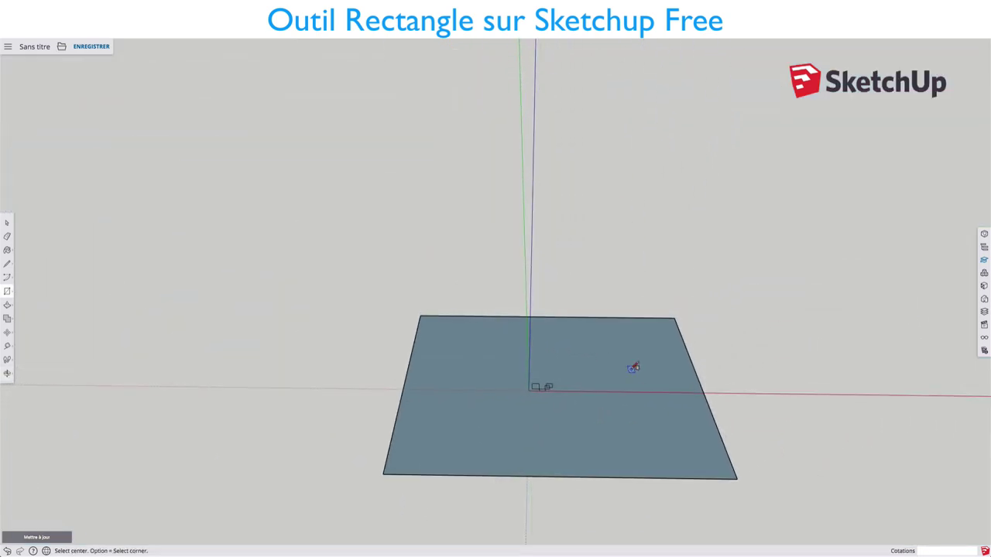
key(ctrl+z)
key(space)
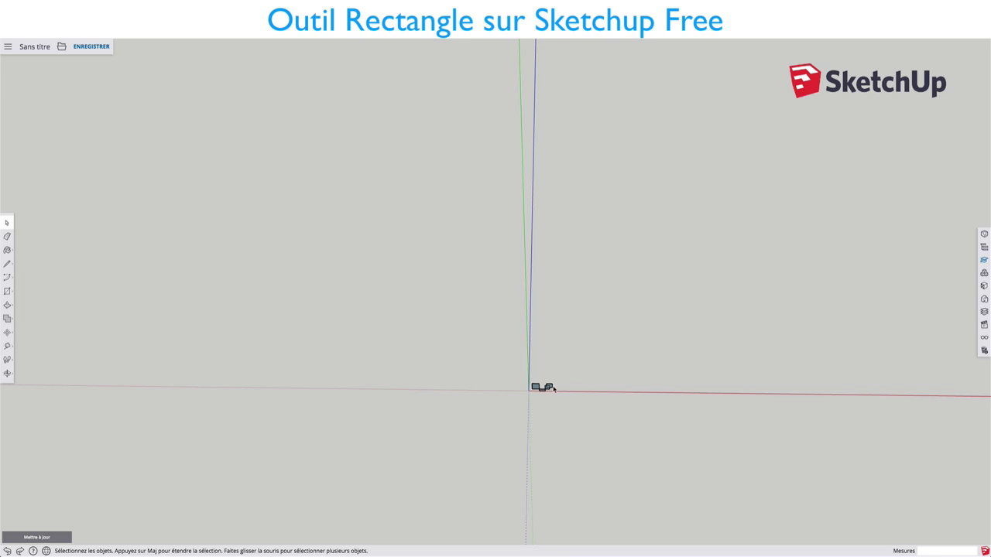
scroll(553, 389, up, 3)
scroll(554, 390, up, 3)
scroll(553, 389, up, 3)
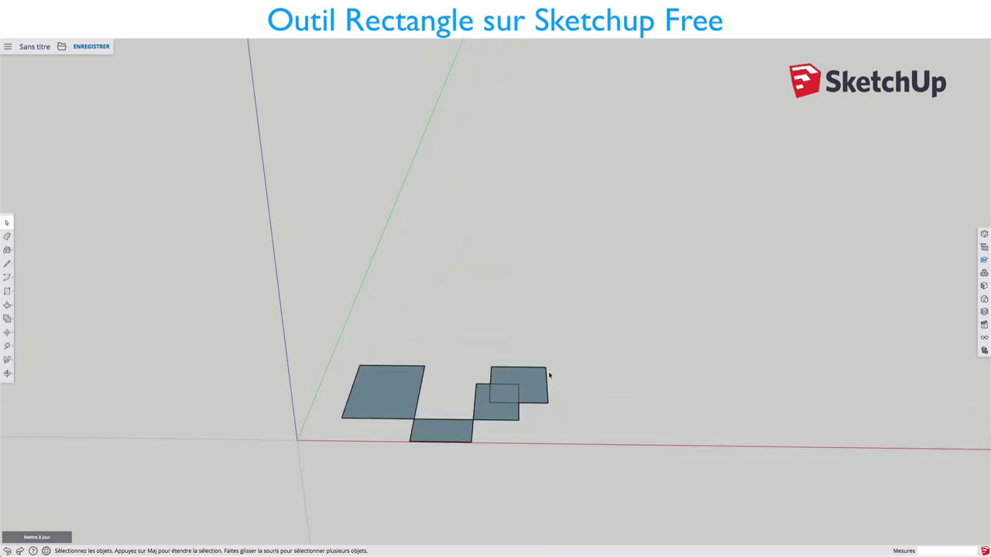
- Draw a trial rectangle beside the small faces, then undo it
key(r)
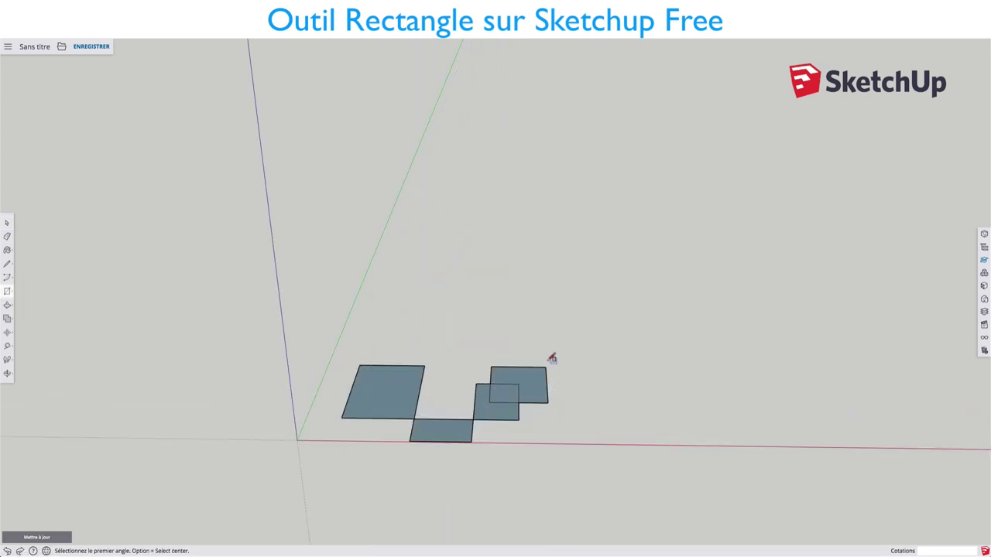
click(581, 330)
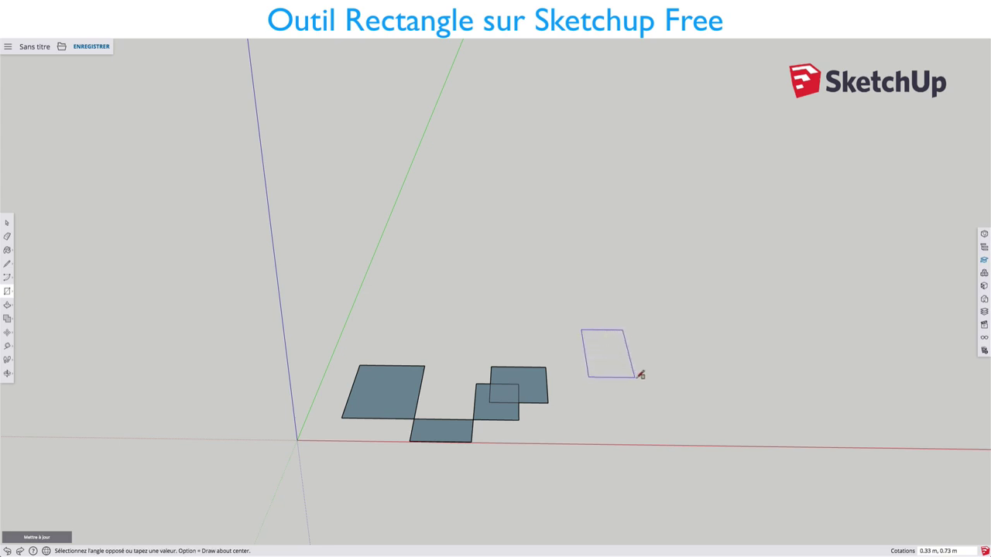
click(640, 378)
key(space)
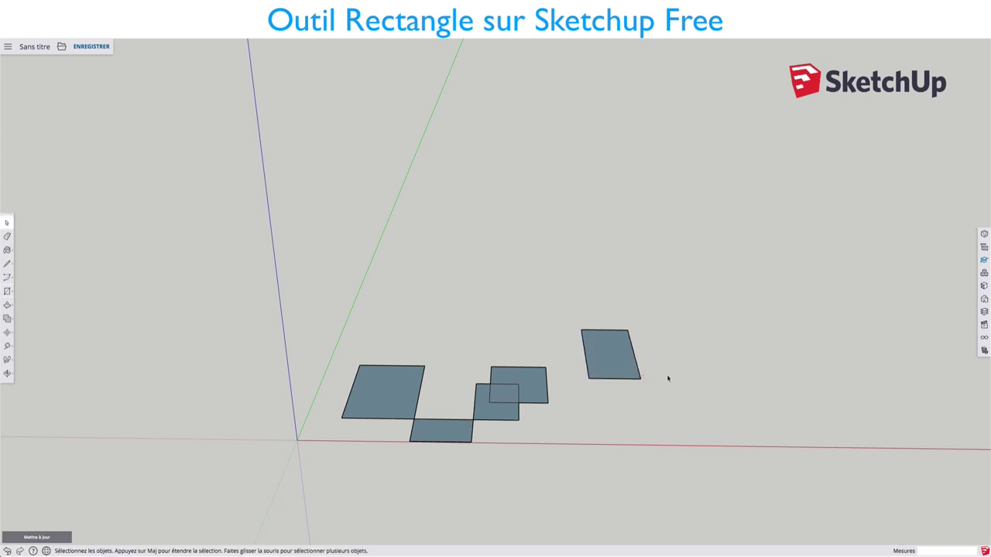
key(ctrl+z)
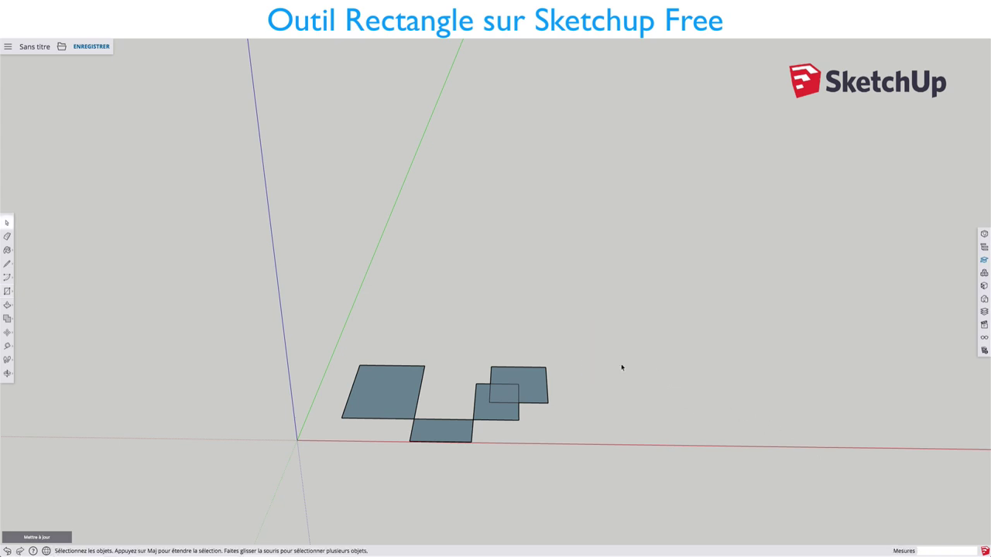
- Draw a new rectangle and size it 2 by 2 through the Measurements box
key(r)
click(598, 333)
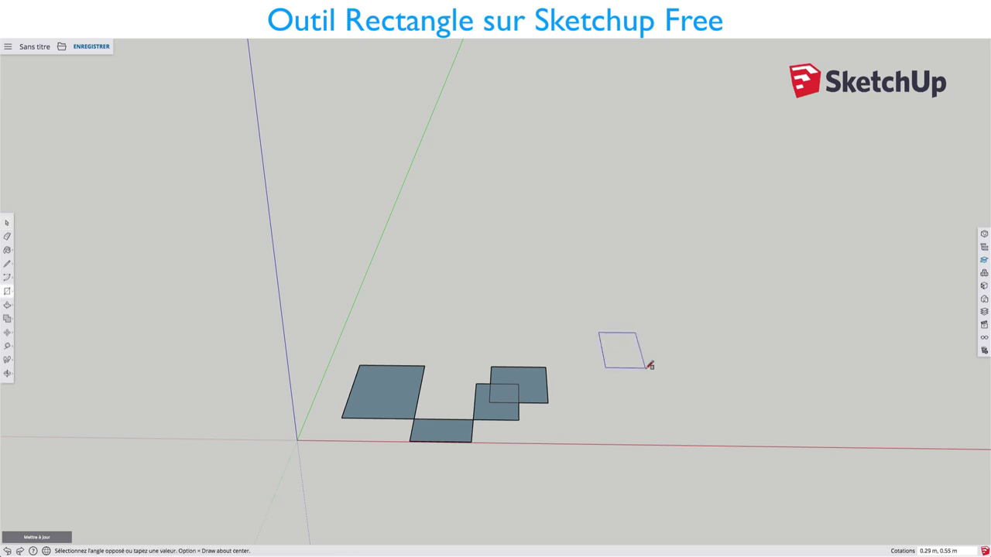
click(653, 371)
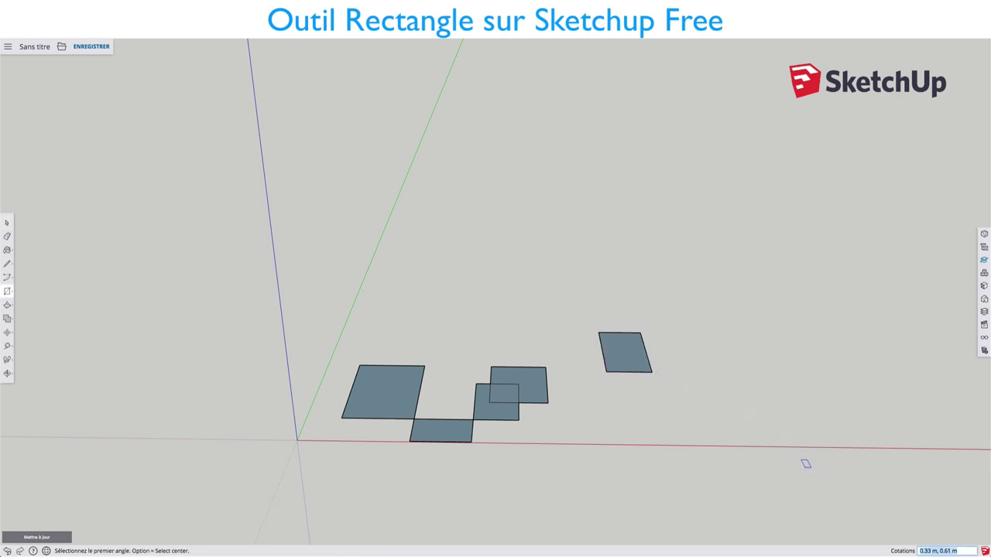
click(945, 550)
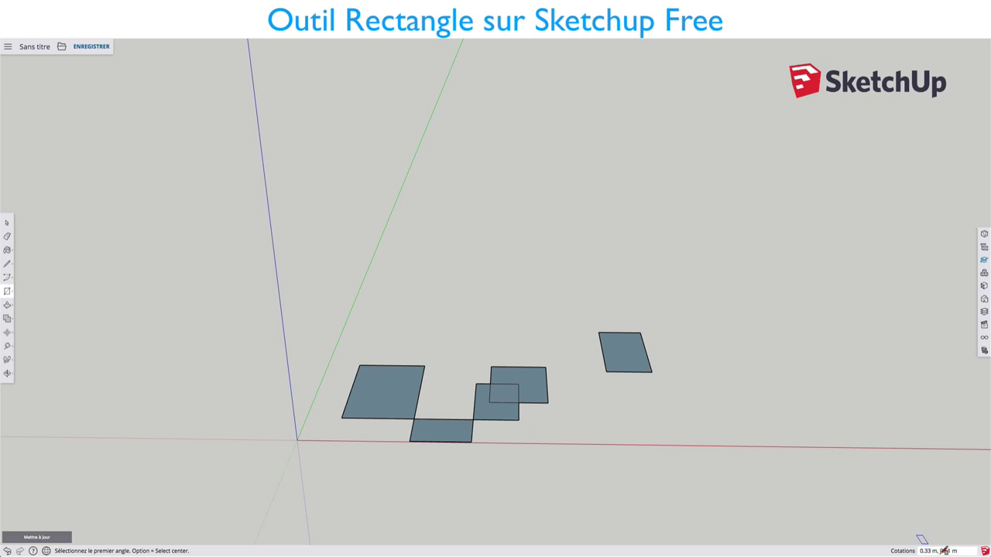
text(2,2)
key(Return)
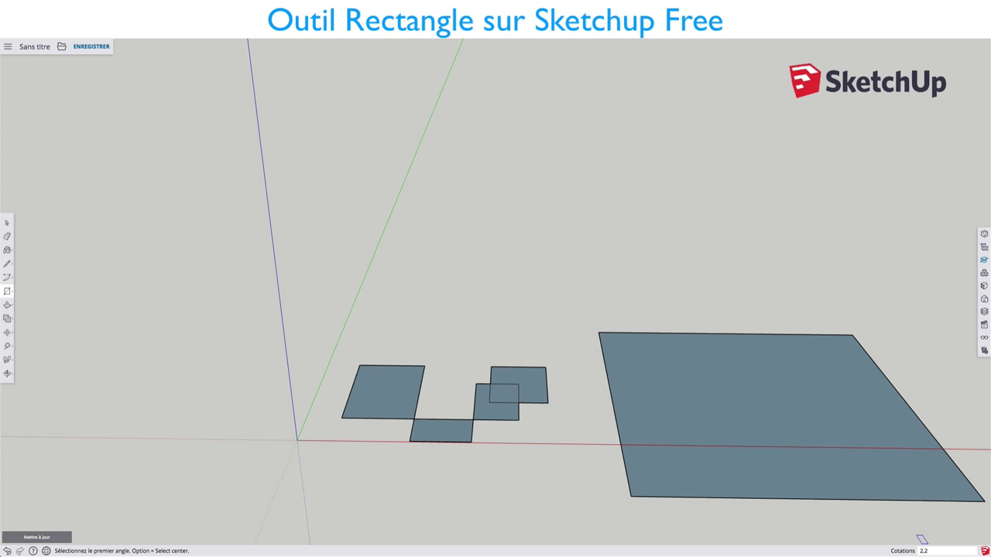
scroll(597, 380, down, 2)
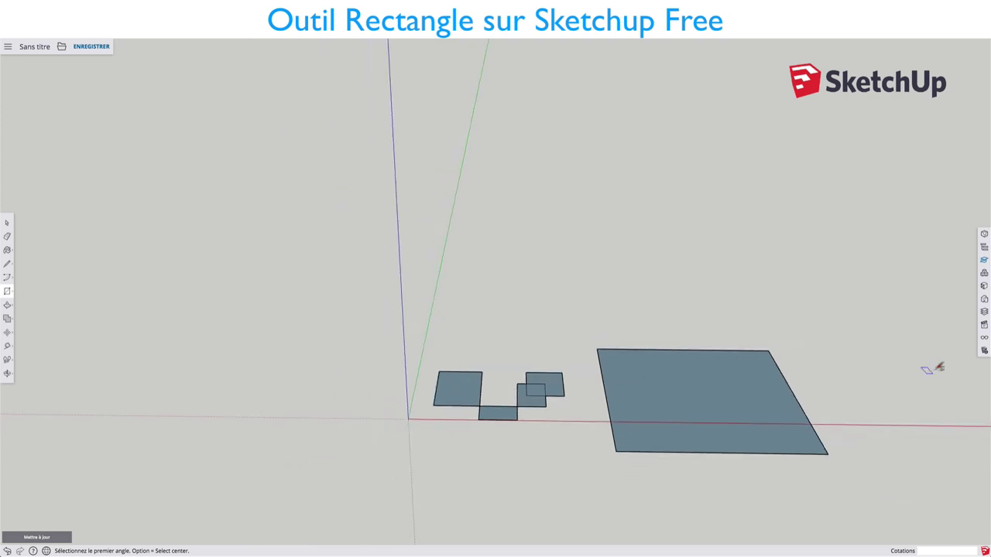
- Show Model Info units: centimetres, 0.0 precision, 0.1 cm length snapping
click(984, 351)
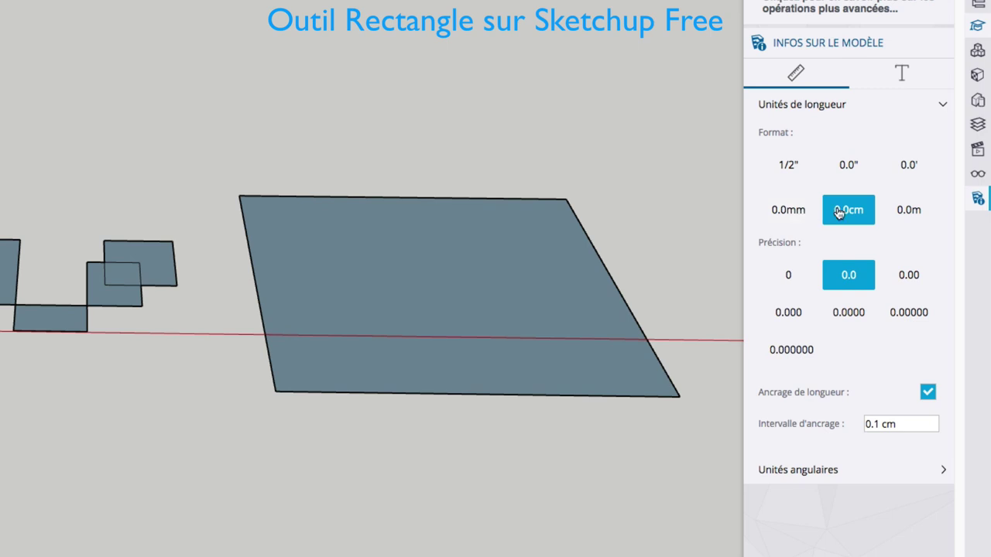
scroll(194, 214, down, 1)
scroll(194, 215, down, 3)
scroll(206, 223, down, 2)
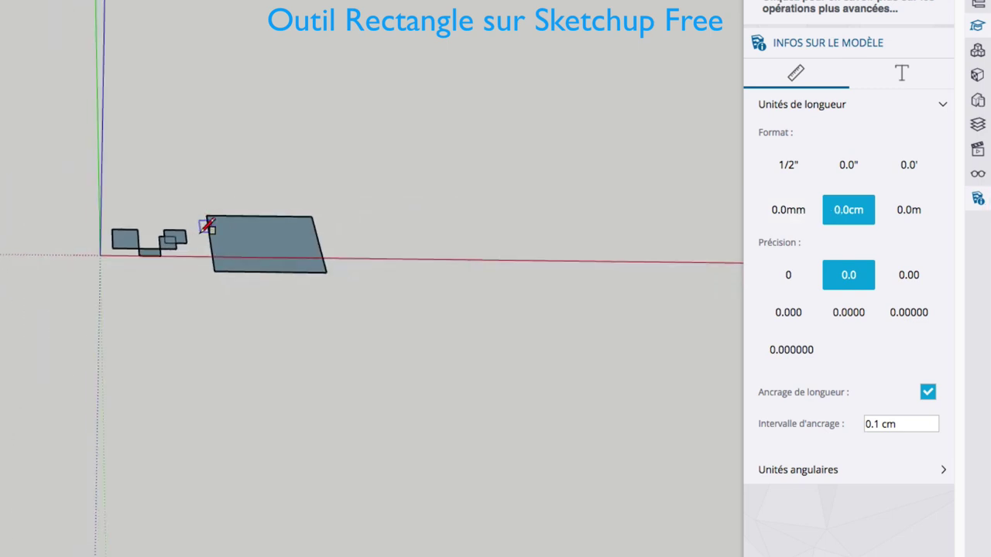
scroll(233, 236, up, 4)
scroll(263, 246, up, 2)
scroll(263, 246, down, 2)
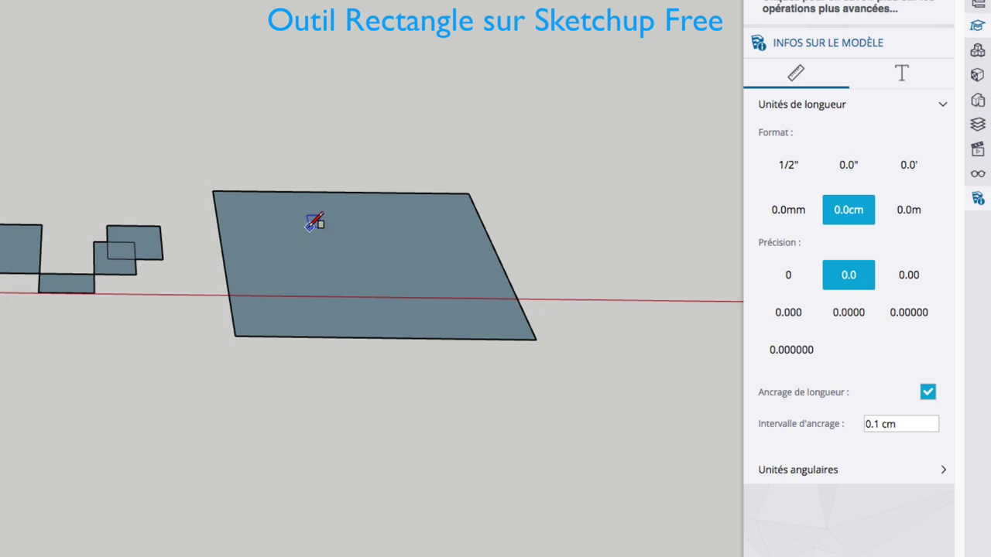
shift+middle_drag(403, 188, 194, 164)
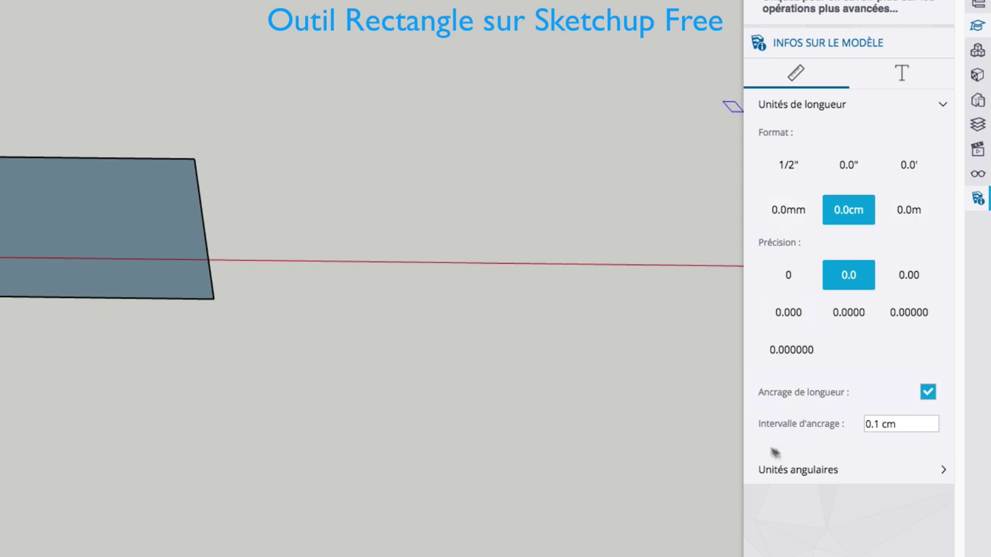
- Draw a rectangle about 0.72 m by 1.42 m right of the large square
click(343, 203)
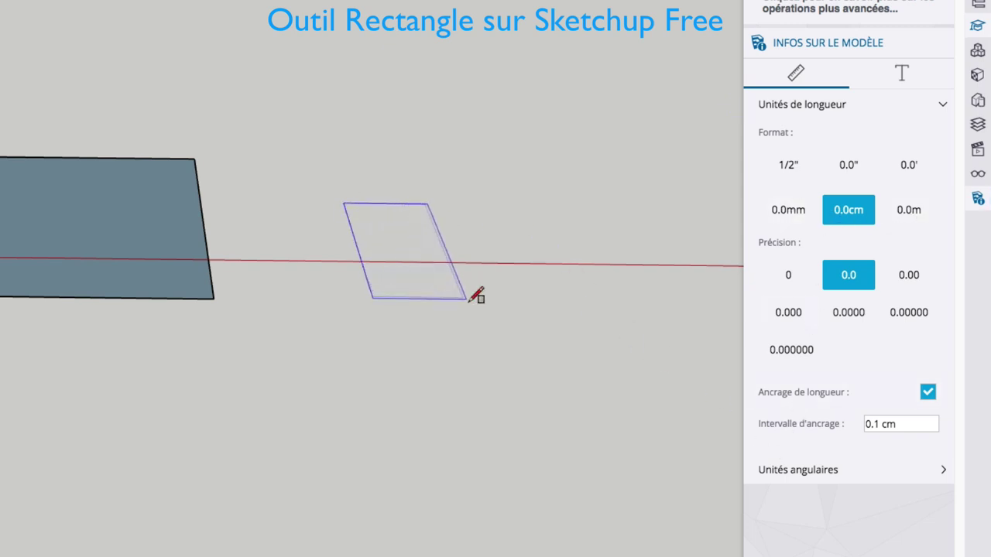
click(486, 309)
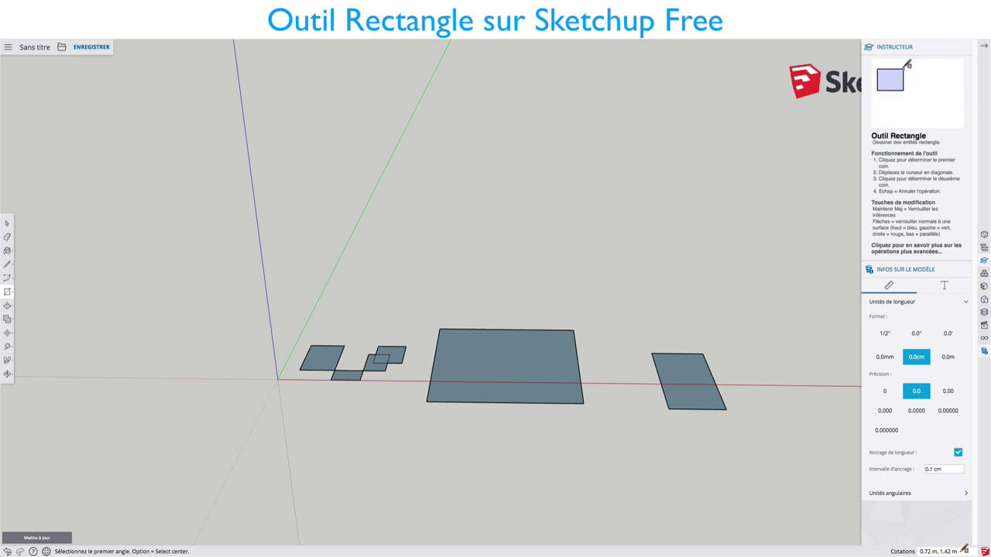
click(964, 550)
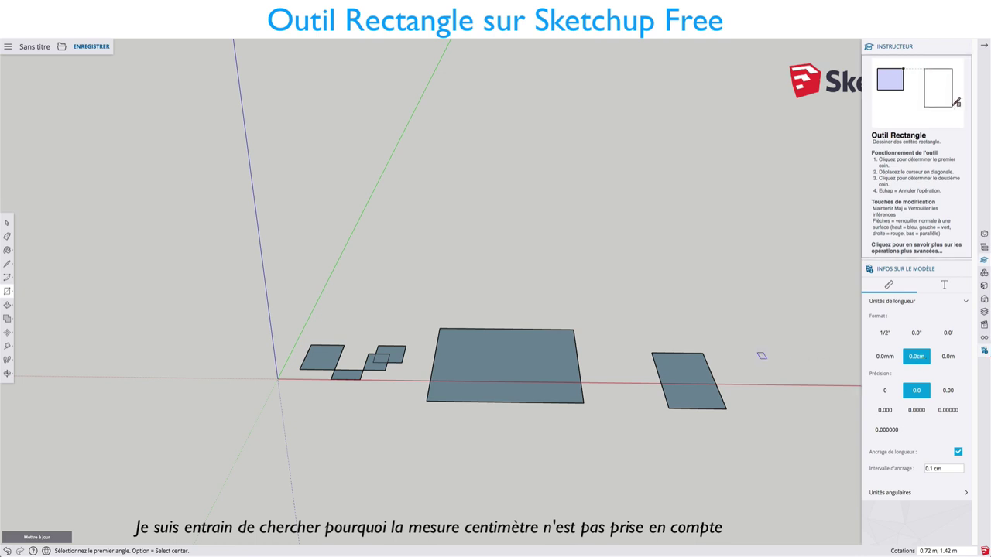
- Draw a 0.51 by 0.95 m face at the far right and set lengths to centimetres
click(741, 356)
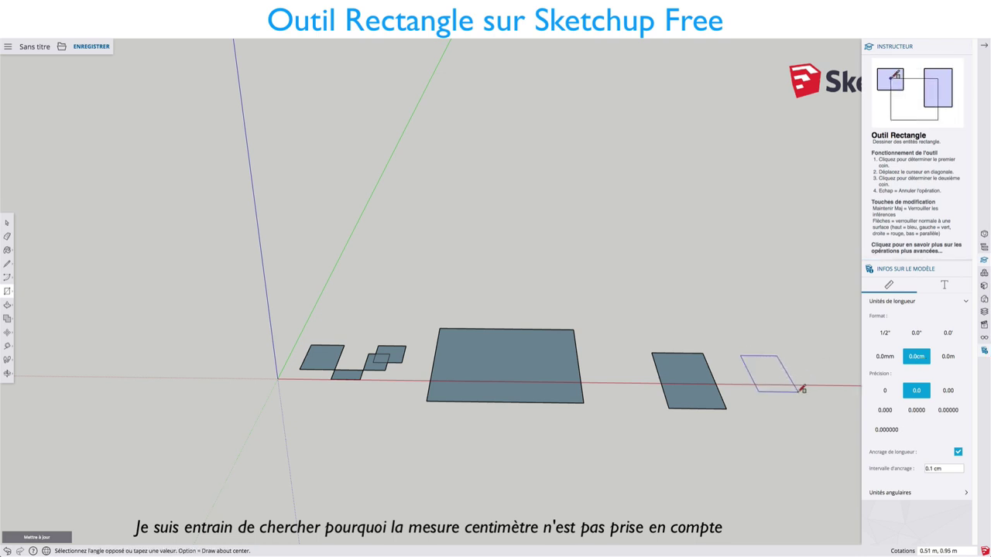
click(802, 388)
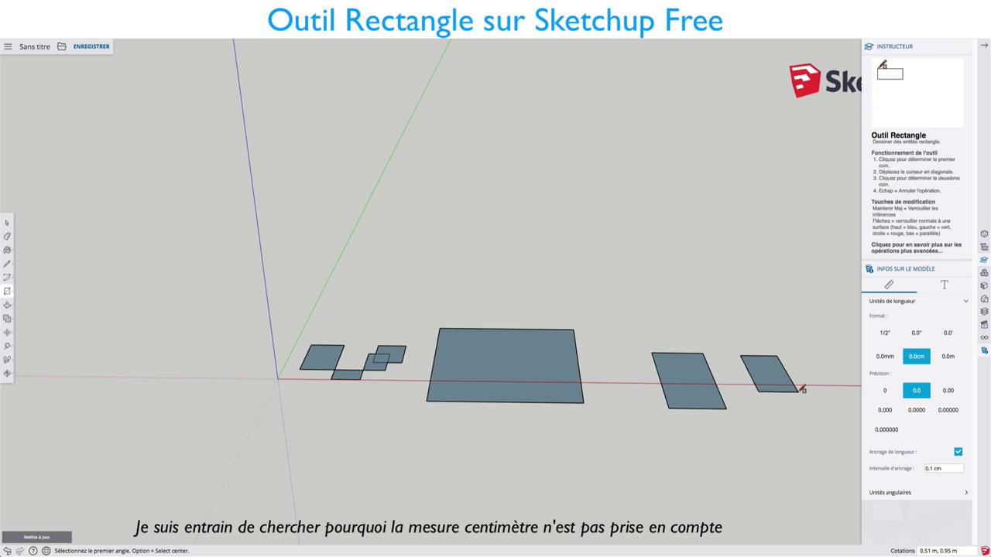
click(947, 356)
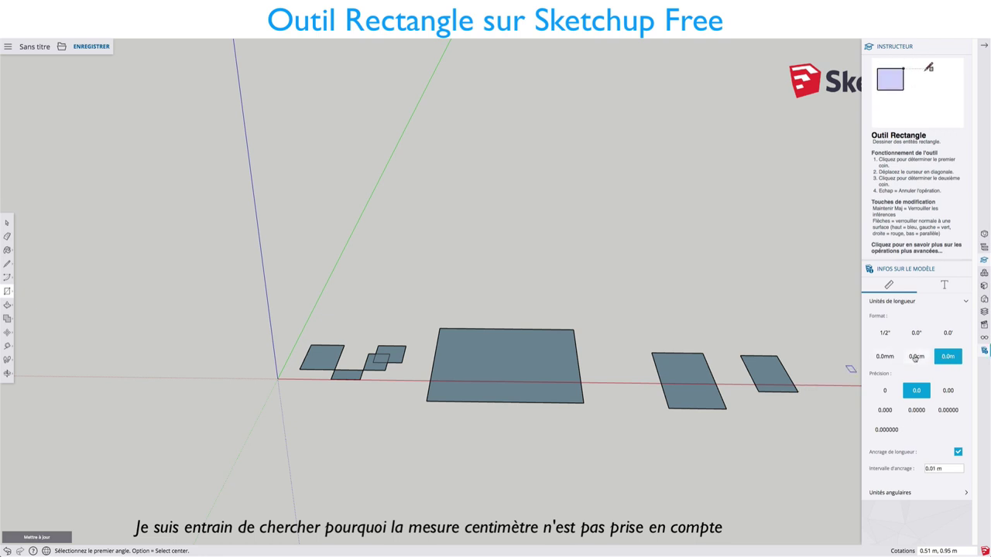
click(916, 356)
click(890, 357)
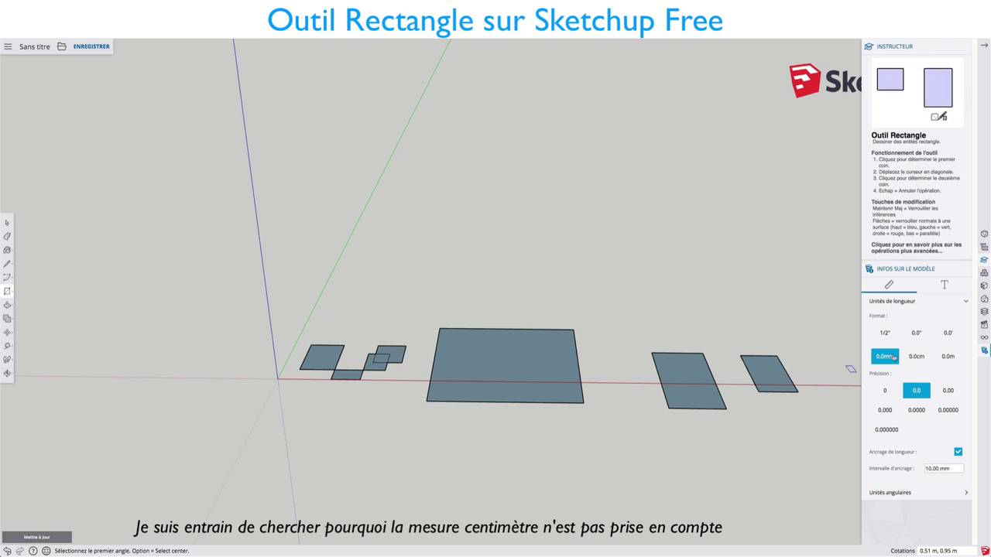
click(916, 356)
click(647, 291)
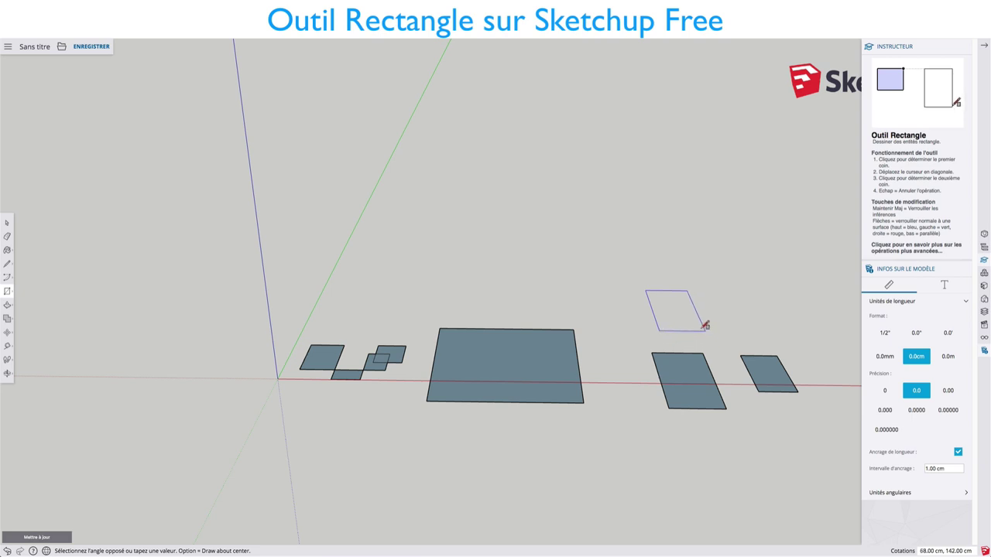
- Finish the rectangle above the right-hand faces and undo a trial upper rectangle
click(702, 329)
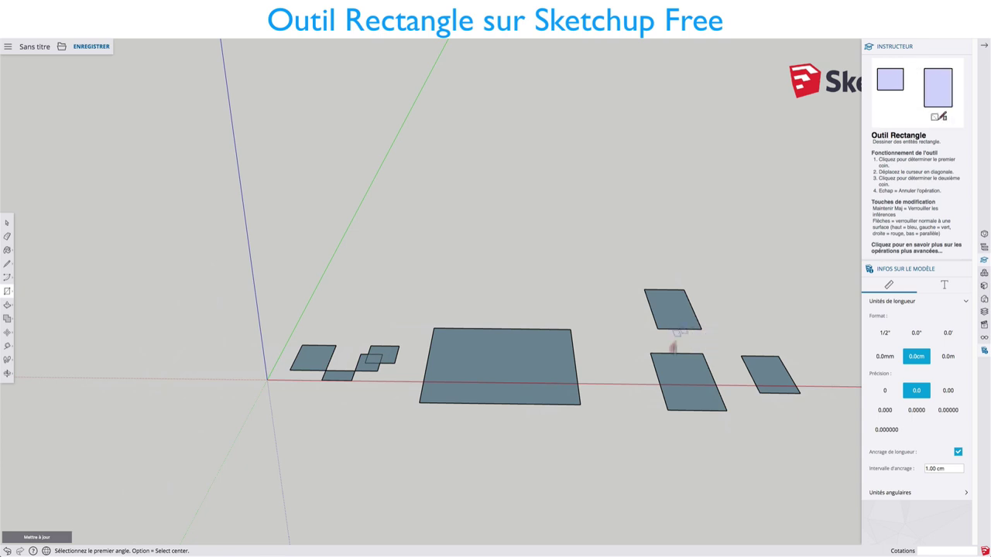
click(567, 214)
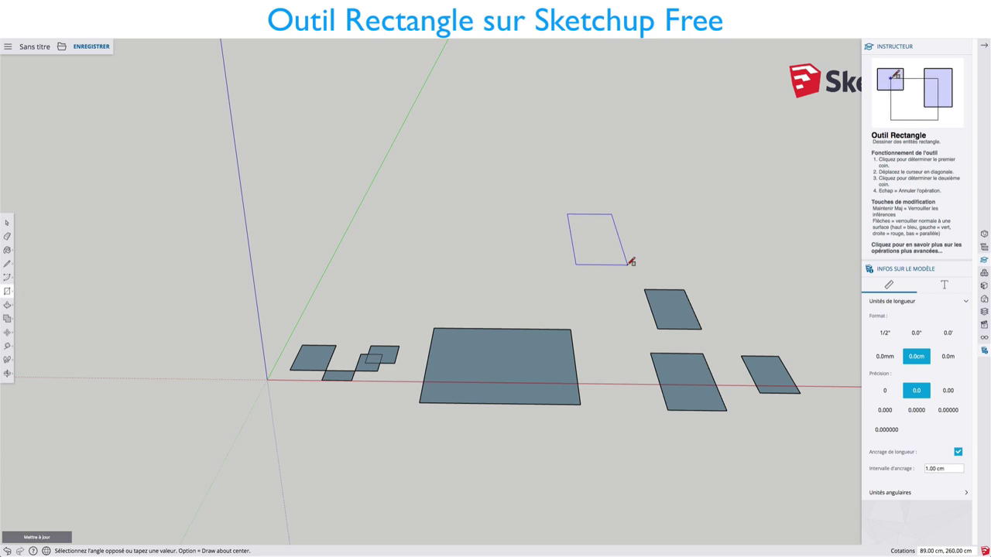
click(628, 263)
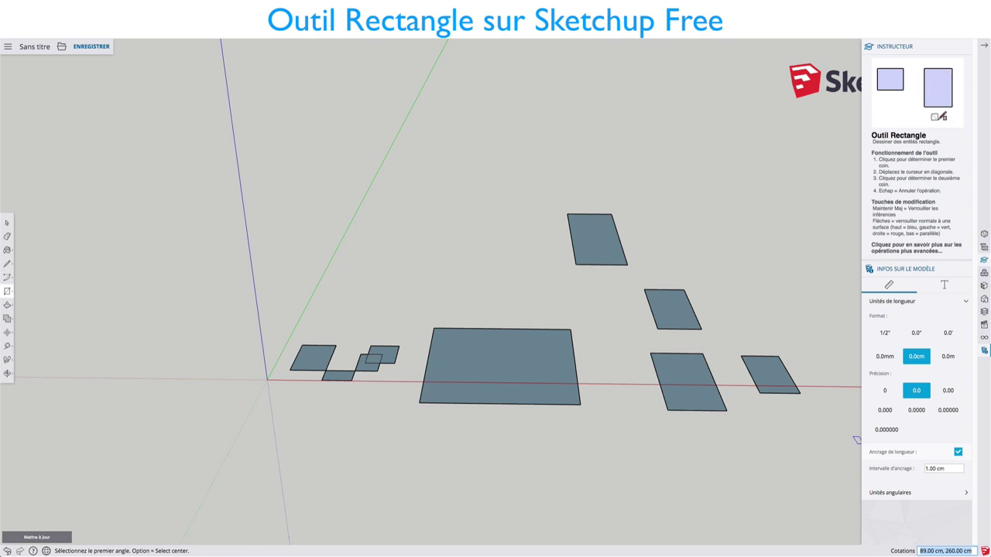
key(ctrl+z)
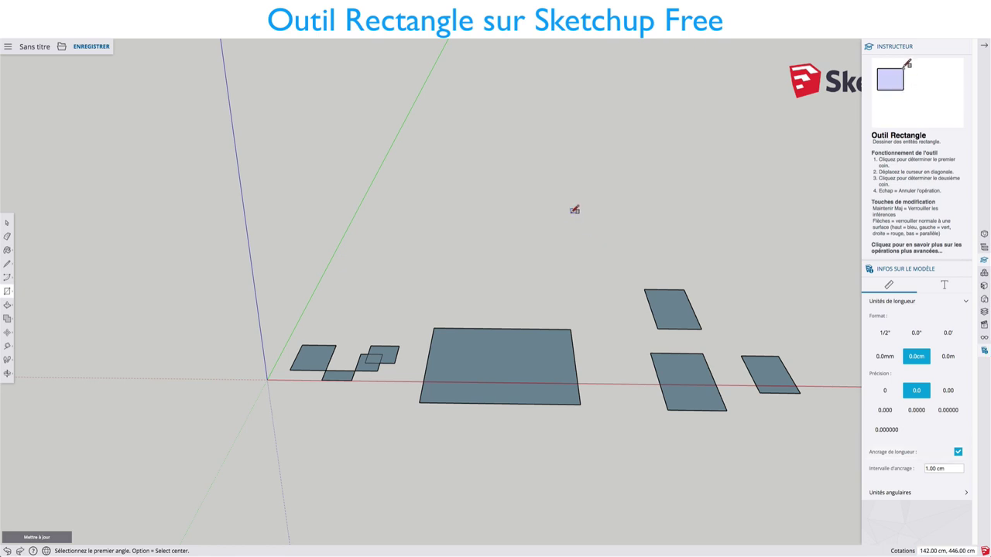
- Draw the topmost rectangle and size it 80 by 80 cm
click(571, 213)
click(627, 273)
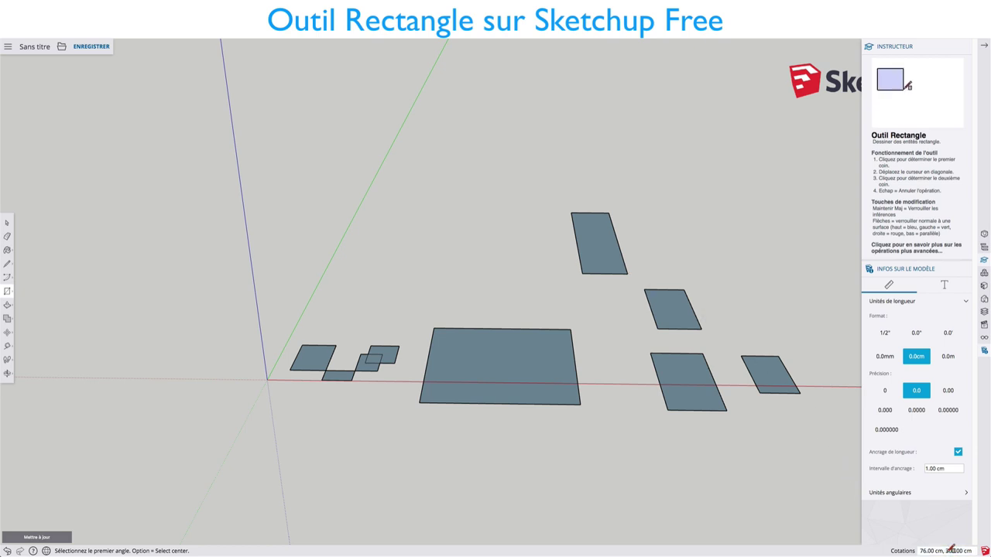
text(80)
text(,80)
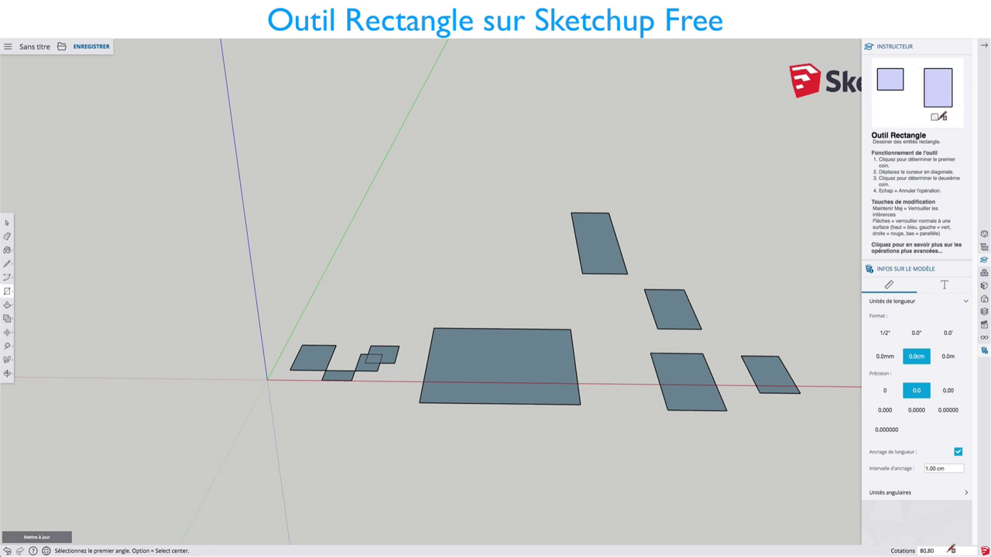
key(Return)
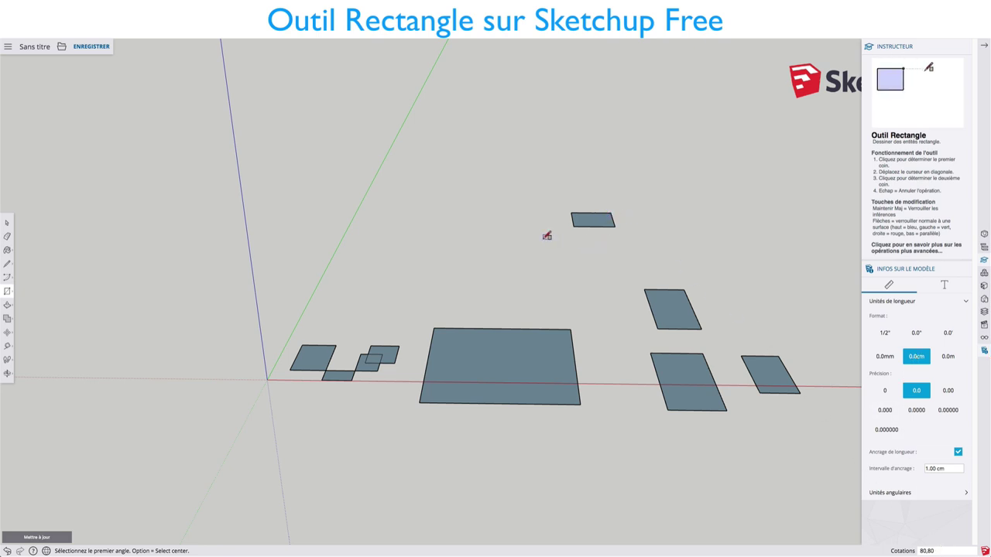
- Open the Views panel listing Perspective and the standard camera views beside the rectangles
mouse_move(541, 230)
middle_down()
mouse_move(584, 252)
mouse_move(581, 210)
mouse_move(620, 206)
middle_up()
scroll(622, 211, up, 2)
scroll(620, 213, down, 2)
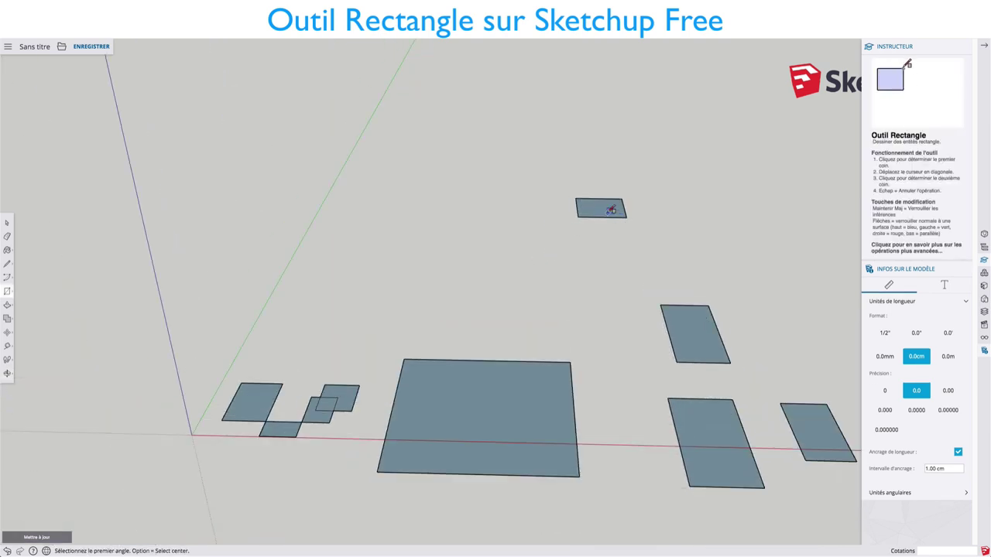
scroll(612, 210, up, 1)
scroll(608, 221, up, 1)
scroll(628, 224, down, 1)
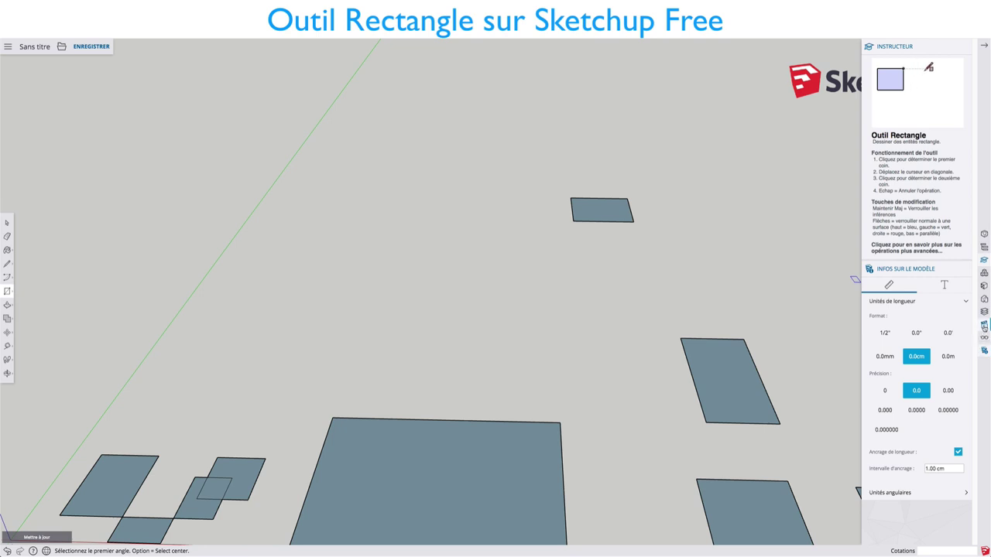
click(985, 326)
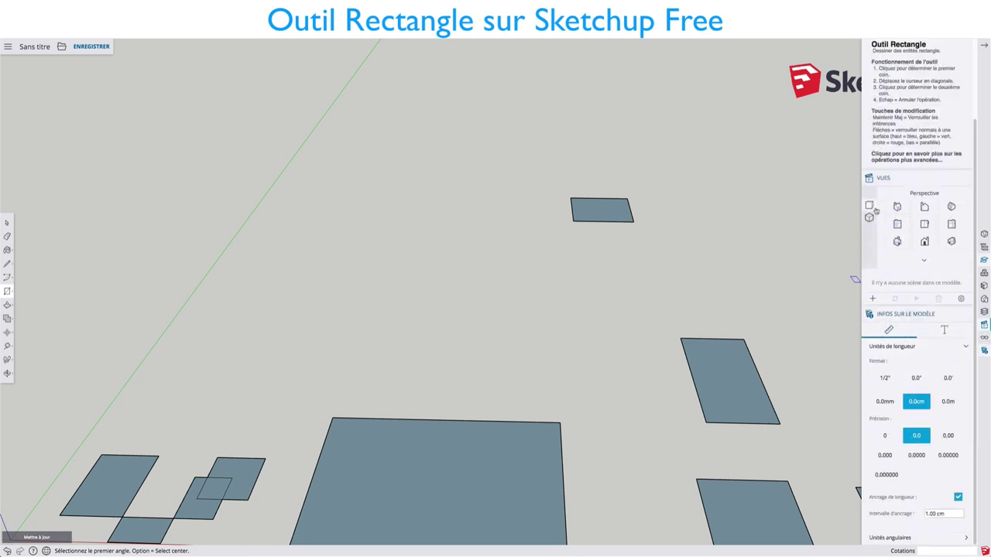
- Switch to Parallel Projection and Top view, centre the small square, then tilt back to 3D
click(870, 219)
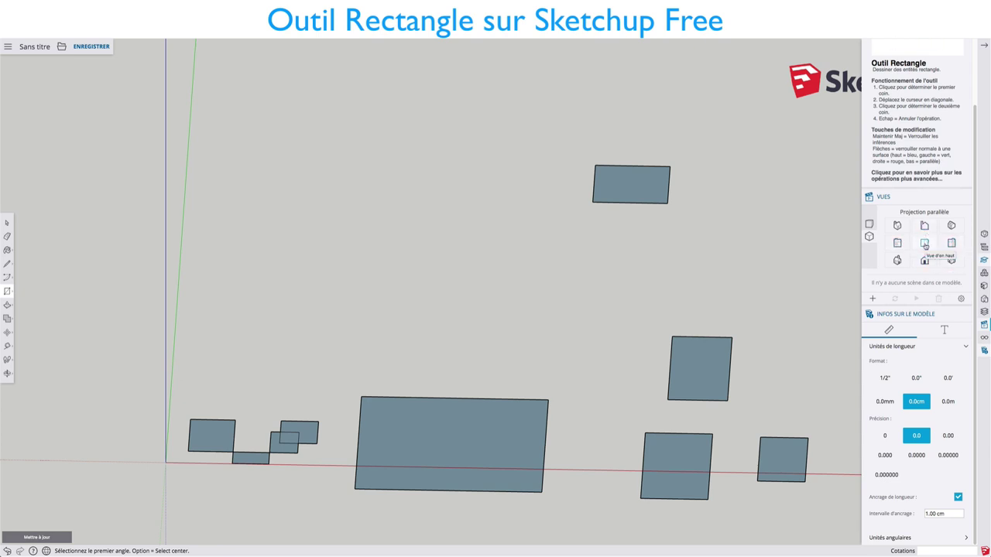
click(924, 244)
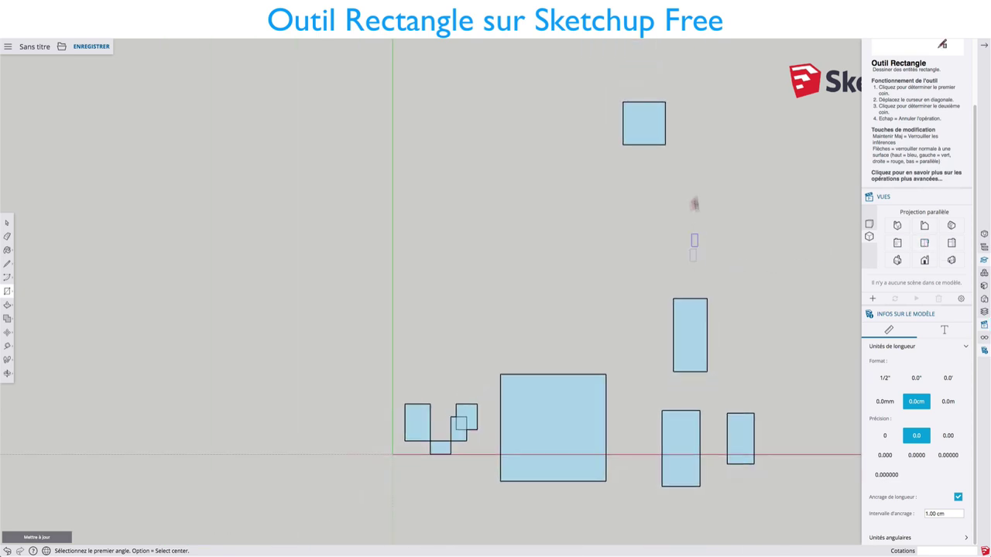
shift+middle_drag(676, 143, 657, 246)
scroll(666, 222, up, 3)
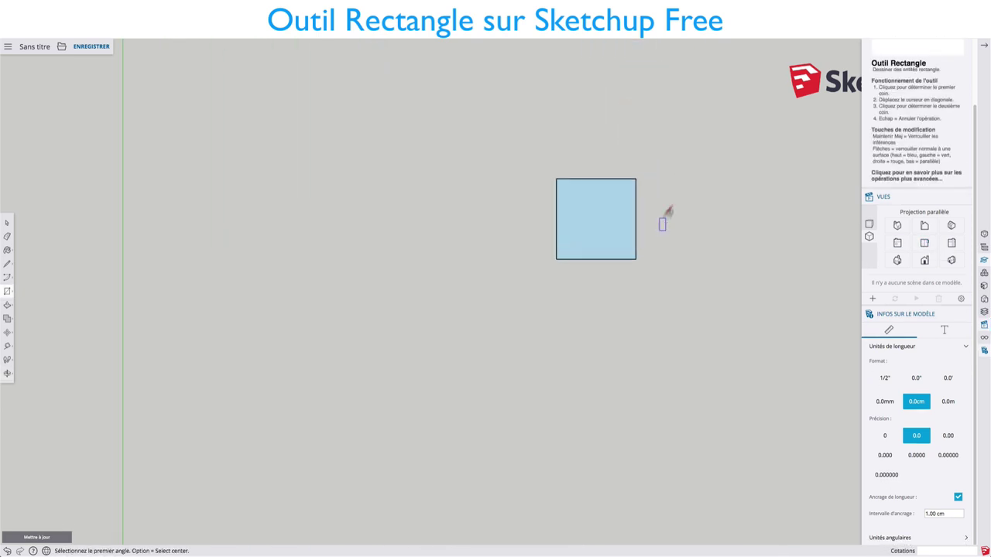
scroll(670, 192, up, 2)
shift+middle_drag(670, 192, 719, 232)
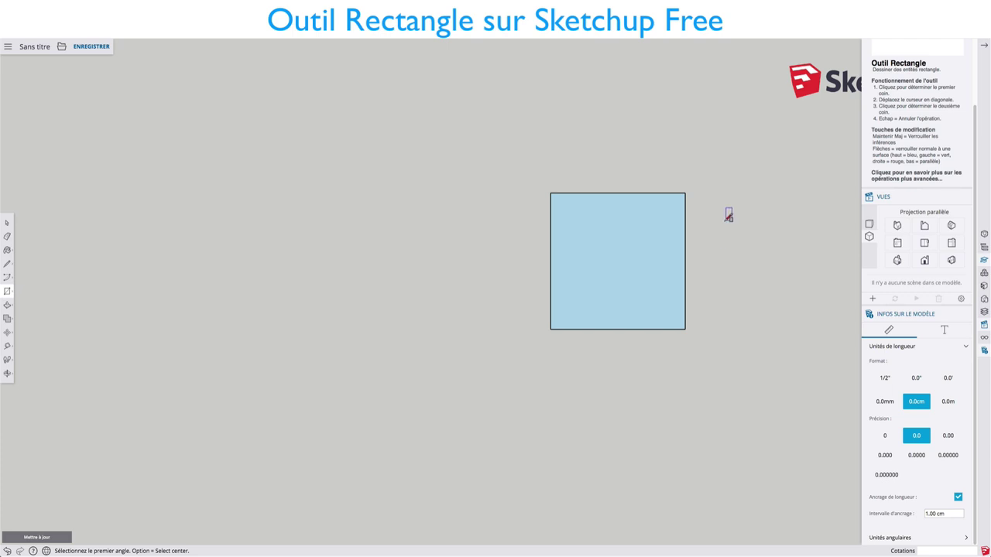
scroll(728, 216, up, 1)
scroll(619, 221, down, 2)
scroll(622, 226, down, 2)
scroll(621, 225, down, 1)
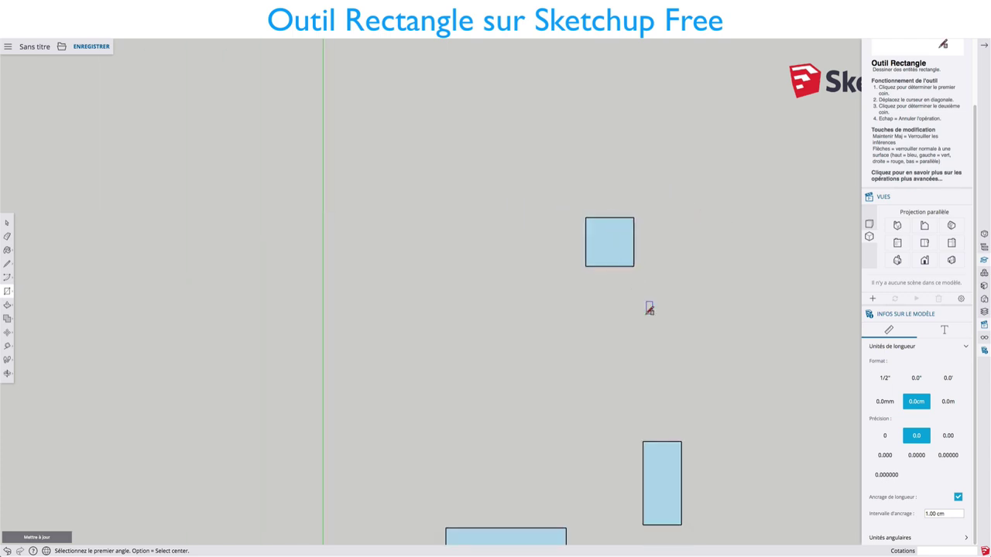
mouse_move(650, 309)
middle_down()
mouse_move(608, 291)
mouse_move(628, 219)
middle_up()
- Delete all the existing rectangles from the model
key(space)
drag(366, 110, 753, 425)
key(Delete)
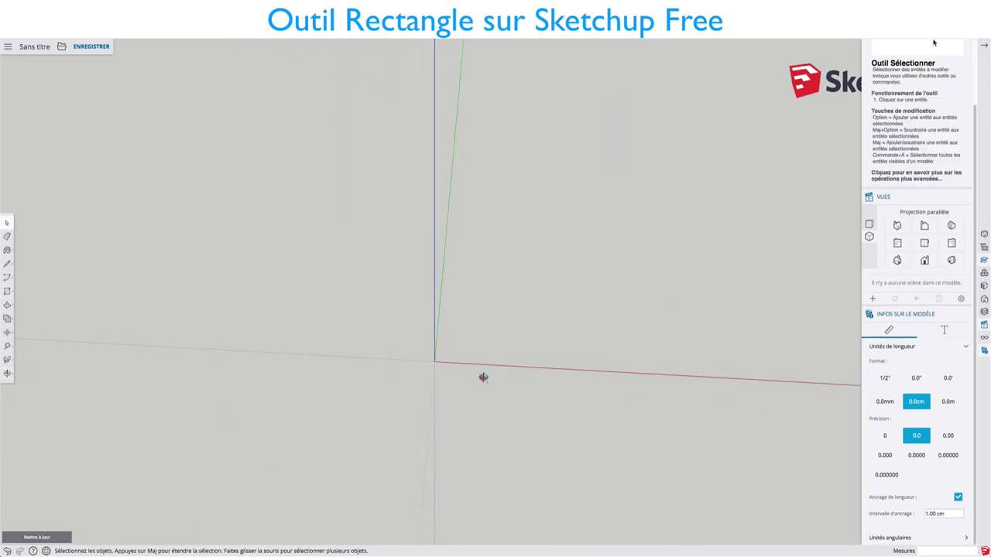
- Draw two joined rectangles flat on the ground and an upright face beside them
key(r)
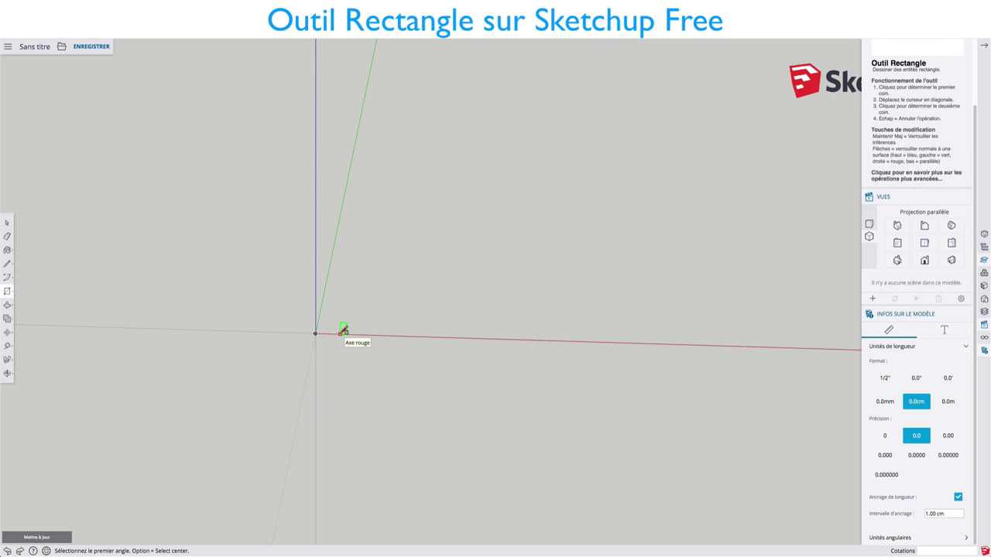
click(341, 334)
click(420, 380)
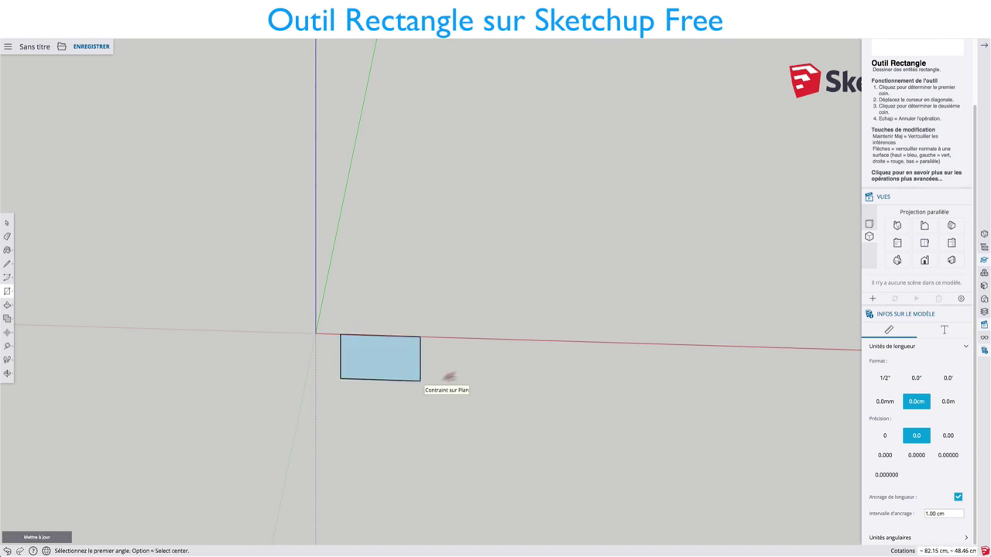
mouse_move(449, 377)
middle_down()
mouse_move(425, 349)
mouse_move(332, 303)
mouse_move(377, 338)
mouse_move(430, 338)
middle_up()
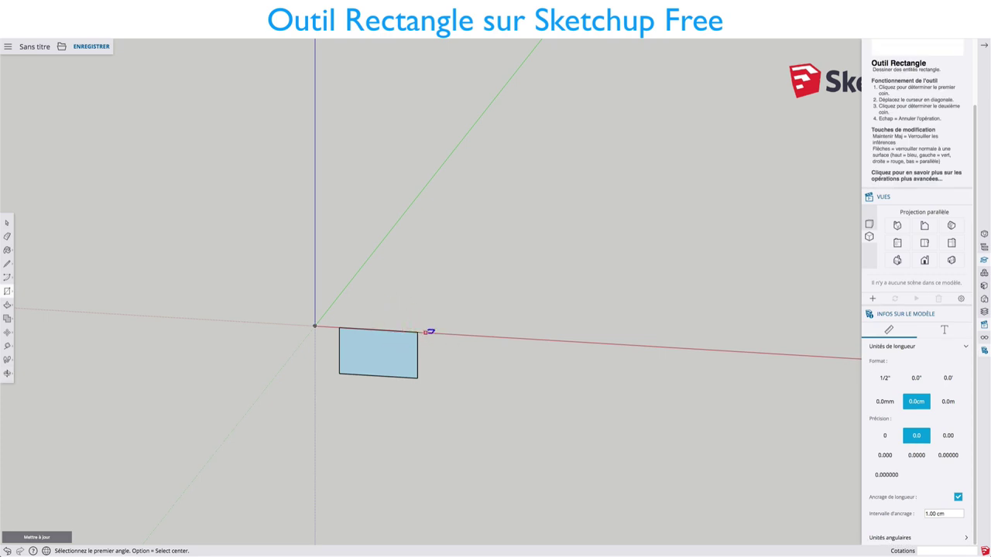
click(419, 331)
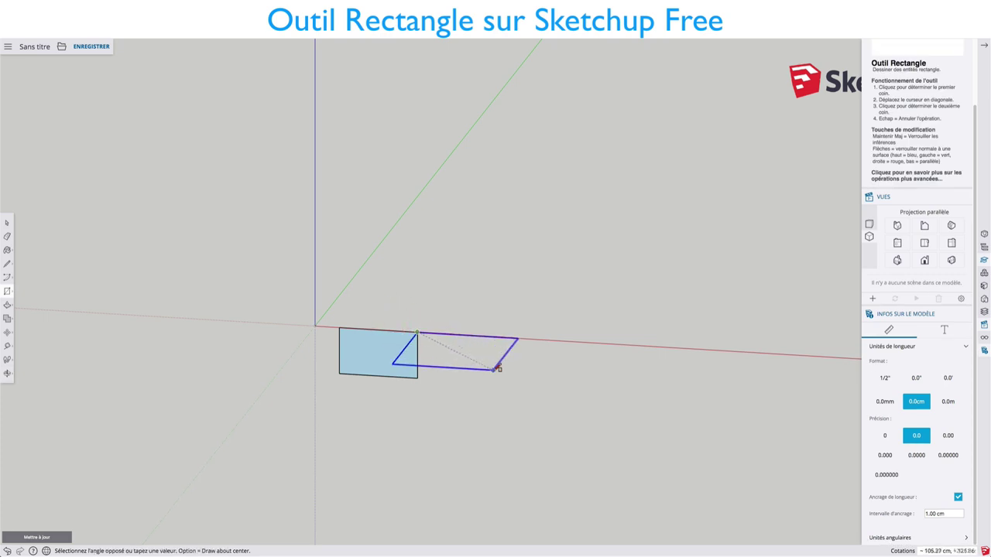
click(501, 371)
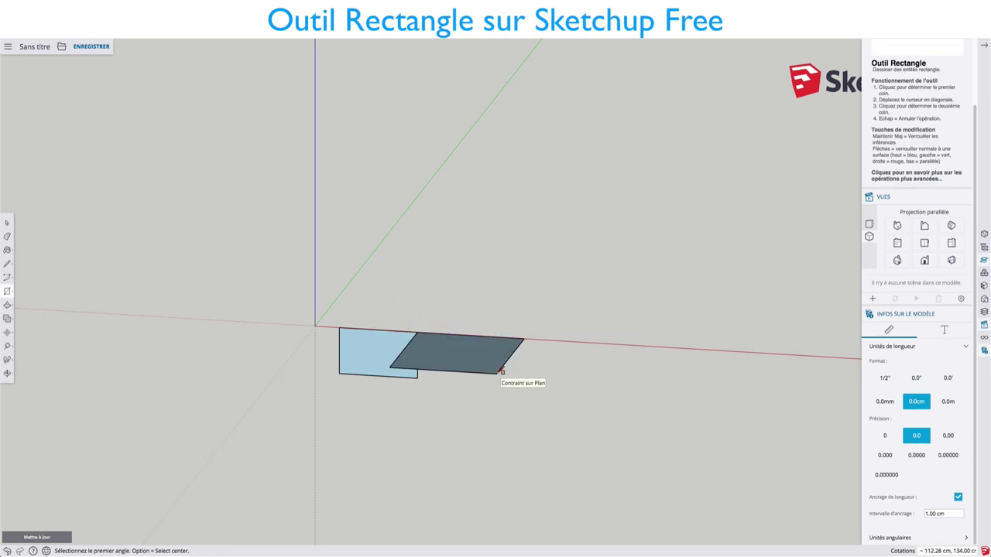
click(523, 338)
click(575, 370)
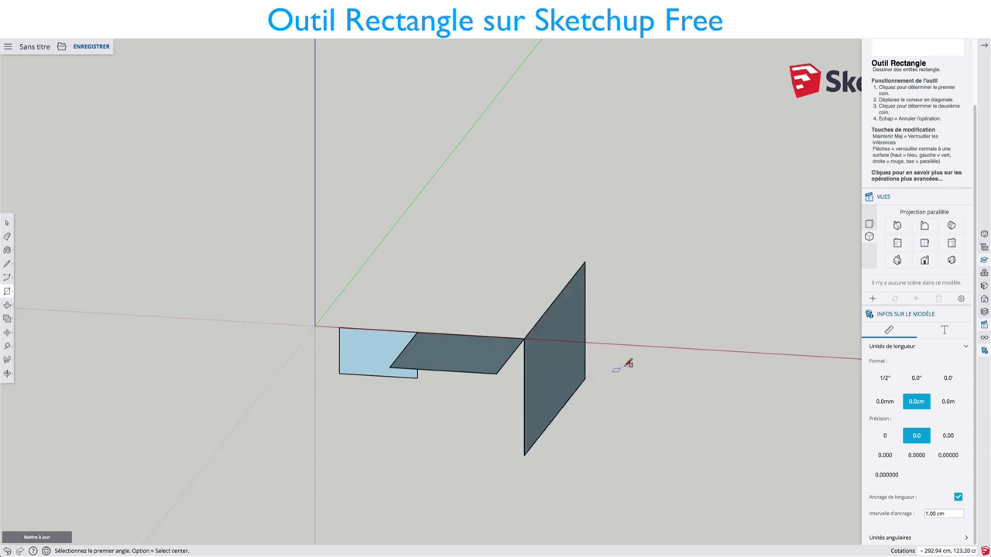
- Extend the upright wall with another rectangular face along the red axis
mouse_move(624, 365)
middle_down()
mouse_move(590, 379)
mouse_move(658, 378)
middle_up()
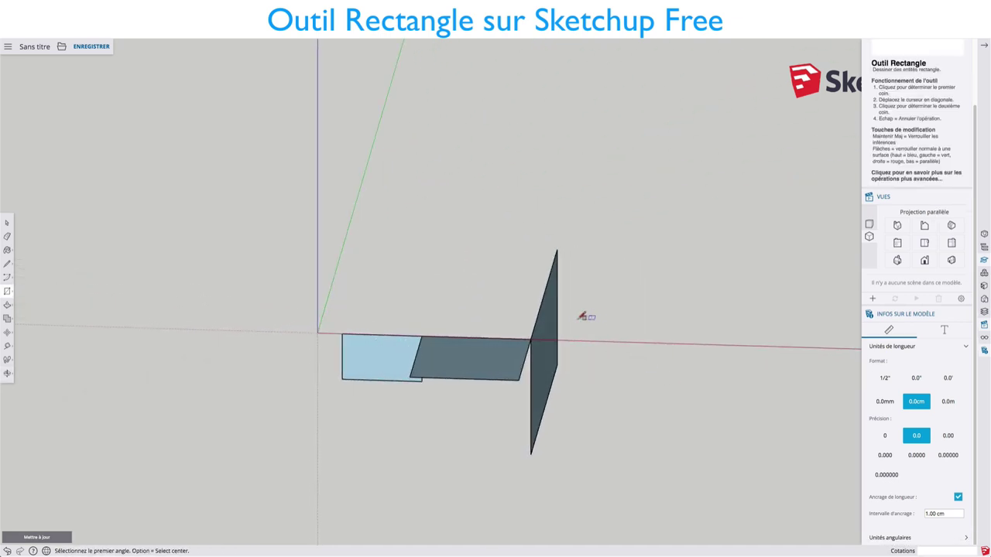
mouse_move(582, 315)
middle_down()
mouse_move(582, 346)
mouse_move(467, 343)
middle_up()
scroll(545, 341, up, 2)
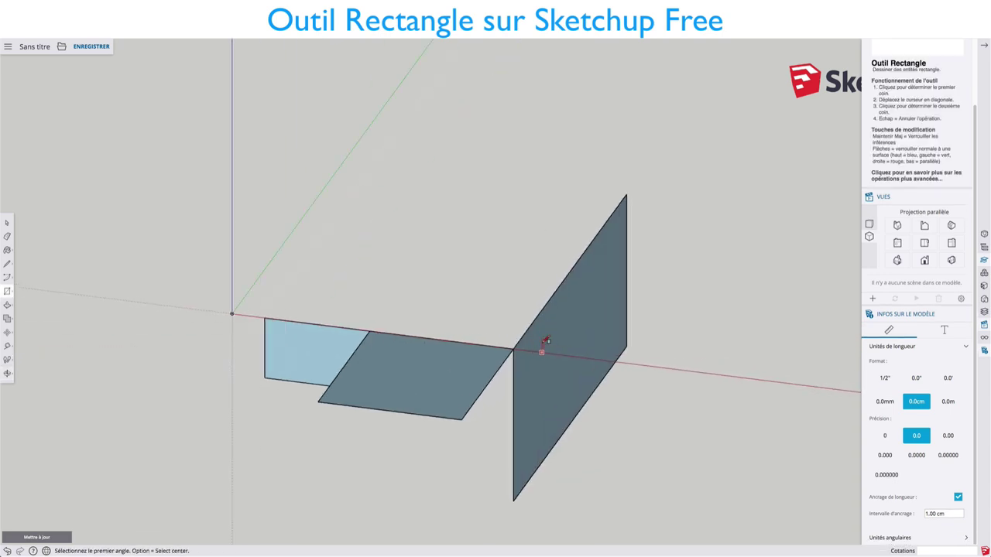
scroll(545, 343, down, 1)
middle_drag(544, 346, 568, 370)
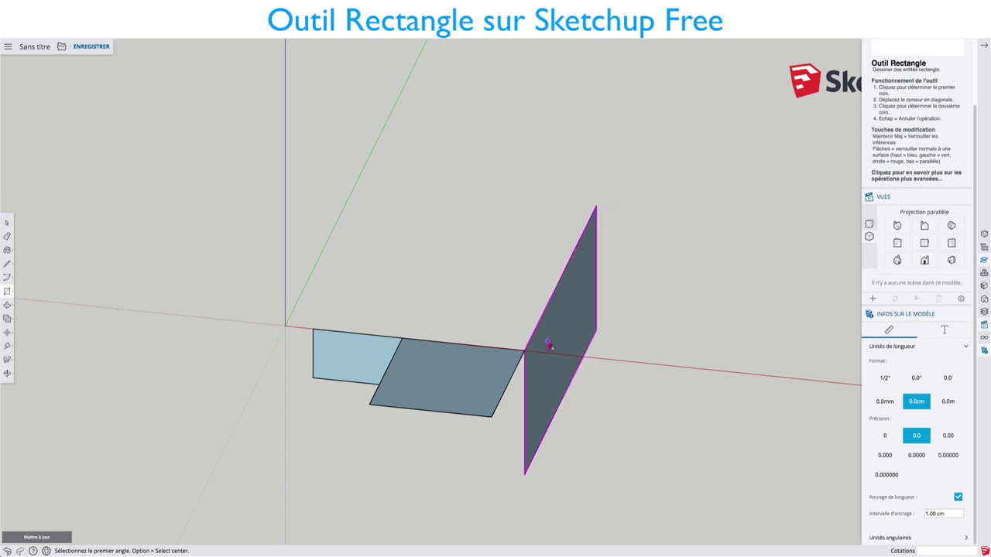
mouse_move(548, 345)
middle_down()
mouse_move(597, 321)
mouse_move(524, 283)
mouse_move(507, 353)
middle_up()
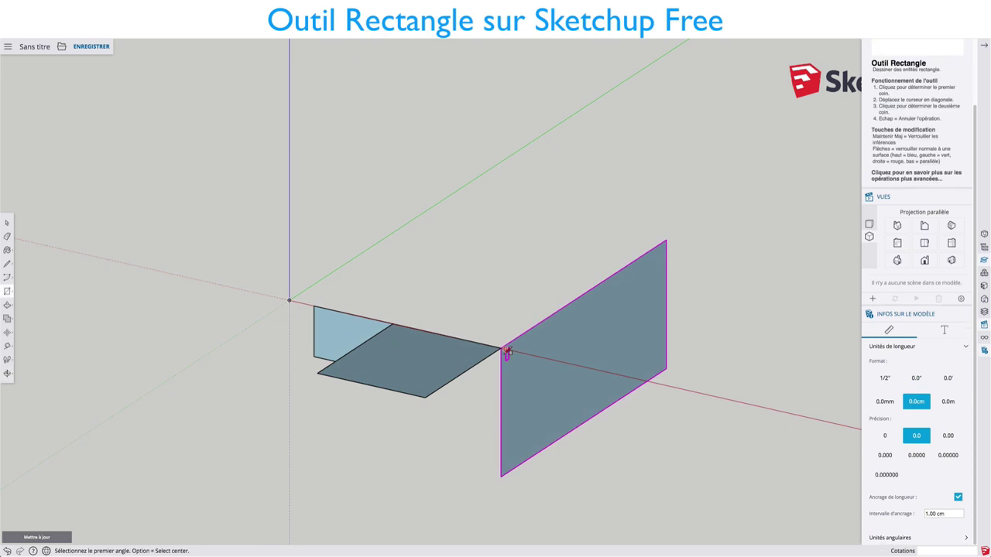
click(668, 240)
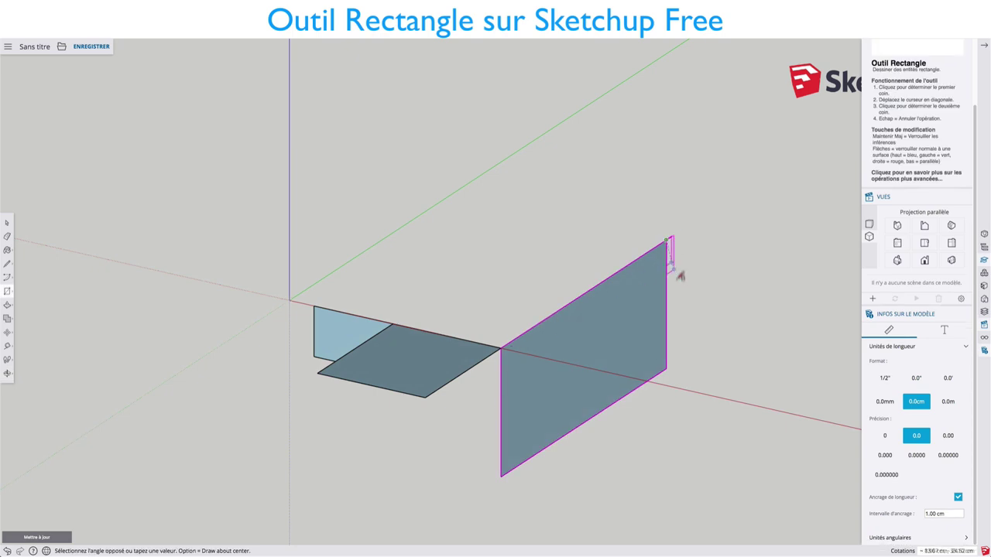
click(713, 338)
mouse_move(556, 340)
middle_down()
mouse_move(736, 339)
mouse_move(537, 330)
mouse_move(658, 332)
middle_up()
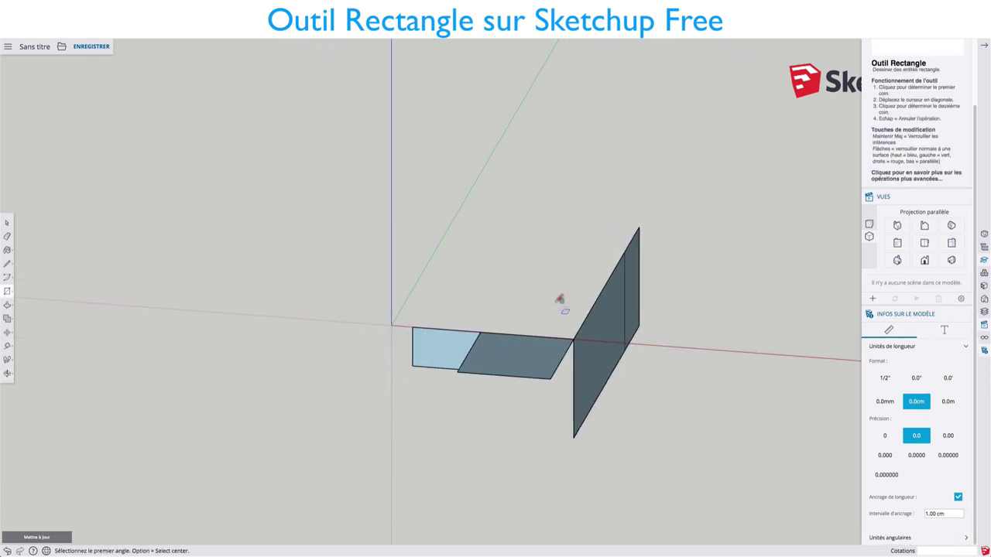
- Delete every face, leaving only the axes
key(space)
drag(336, 188, 679, 458)
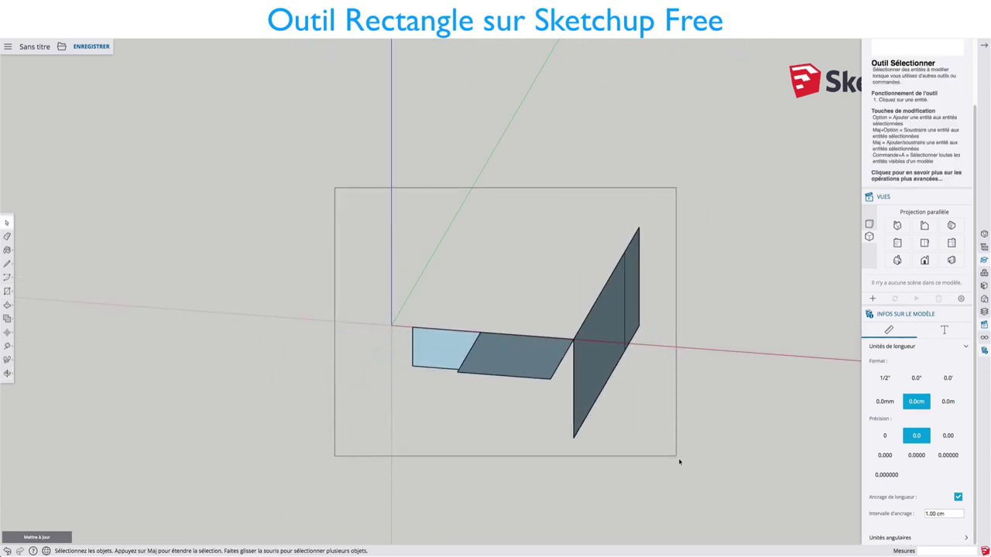
key(Delete)
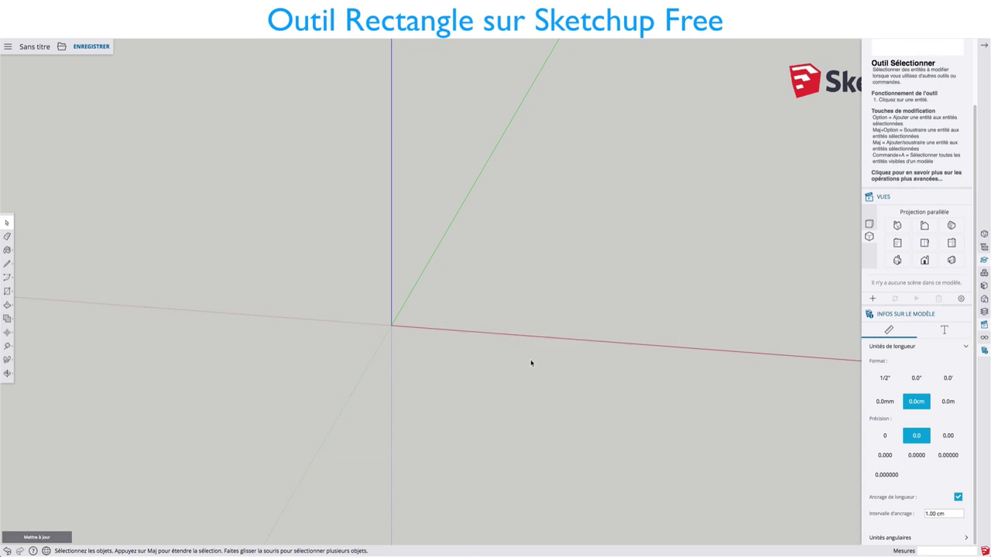
scroll(957, 69, up, 3)
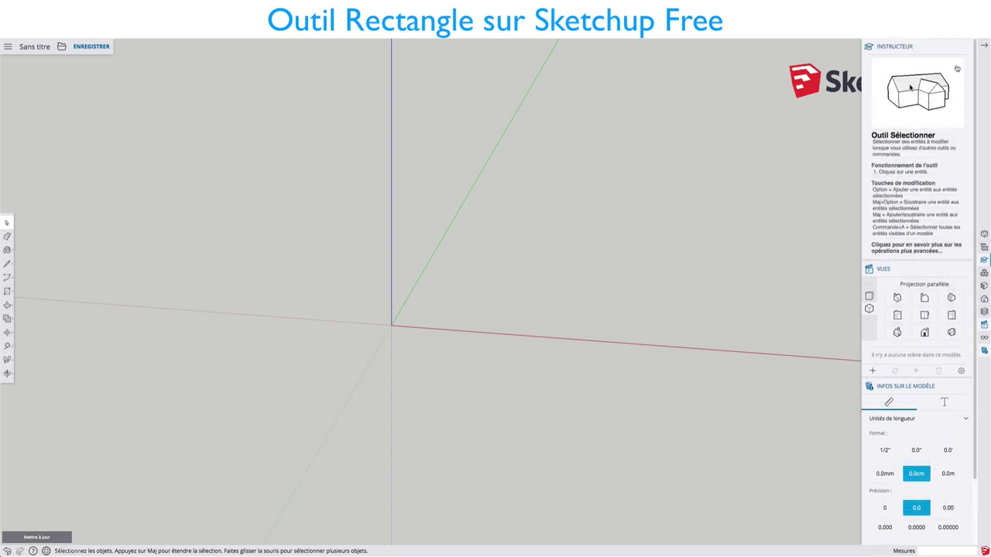
- Close the tool help, camera views and model info panels, then show the construction tools
click(965, 48)
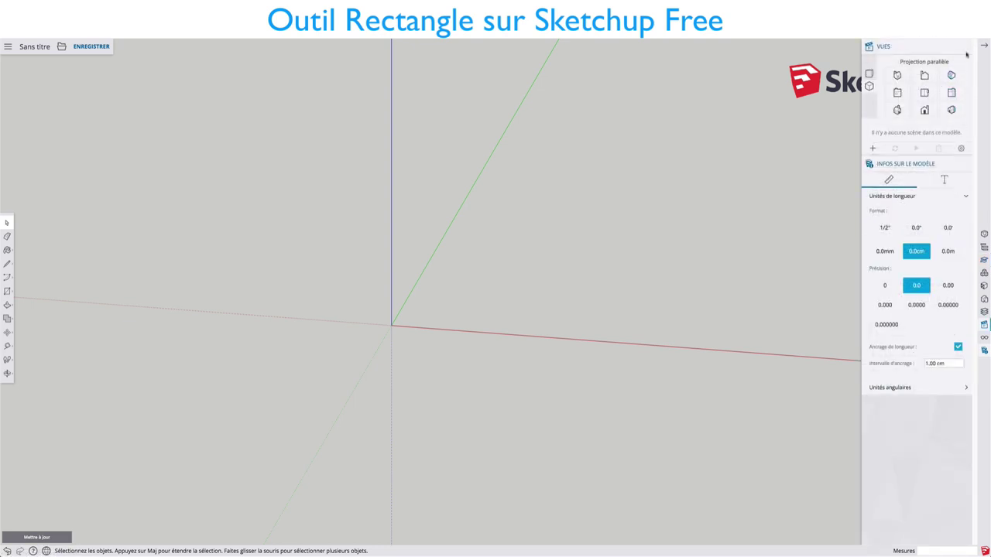
click(966, 50)
click(965, 48)
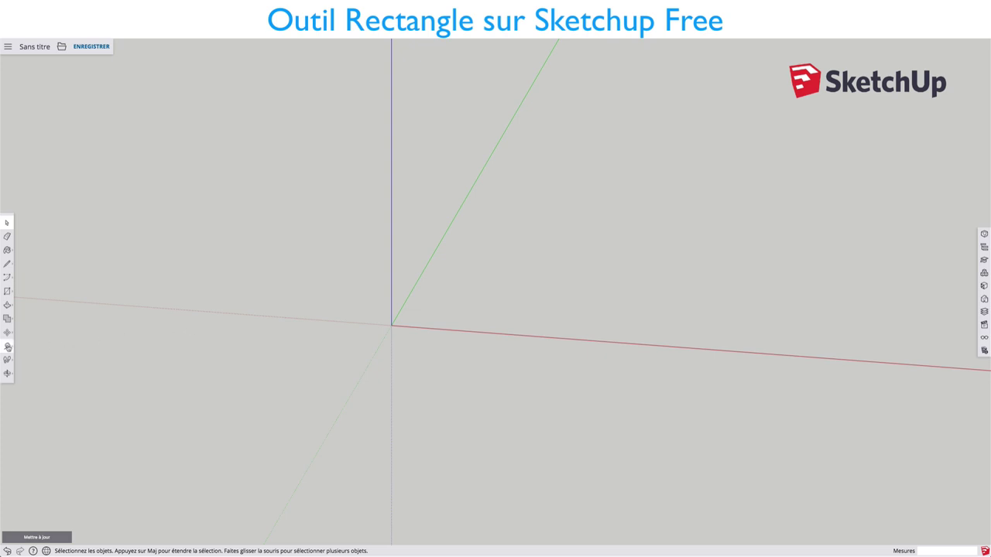
click(7, 346)
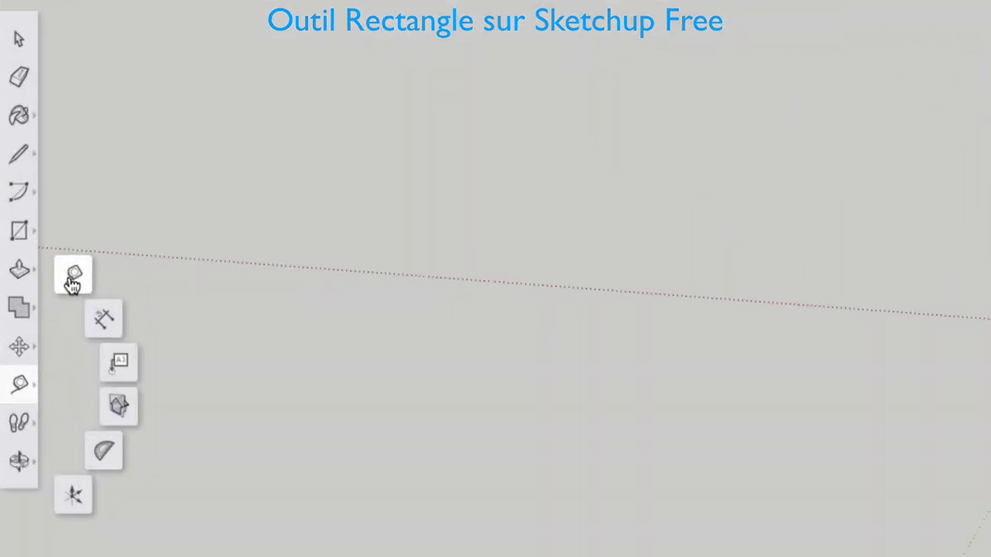
- Pick Tape Measure from the construction tools and cancel the trial measurement
click(72, 280)
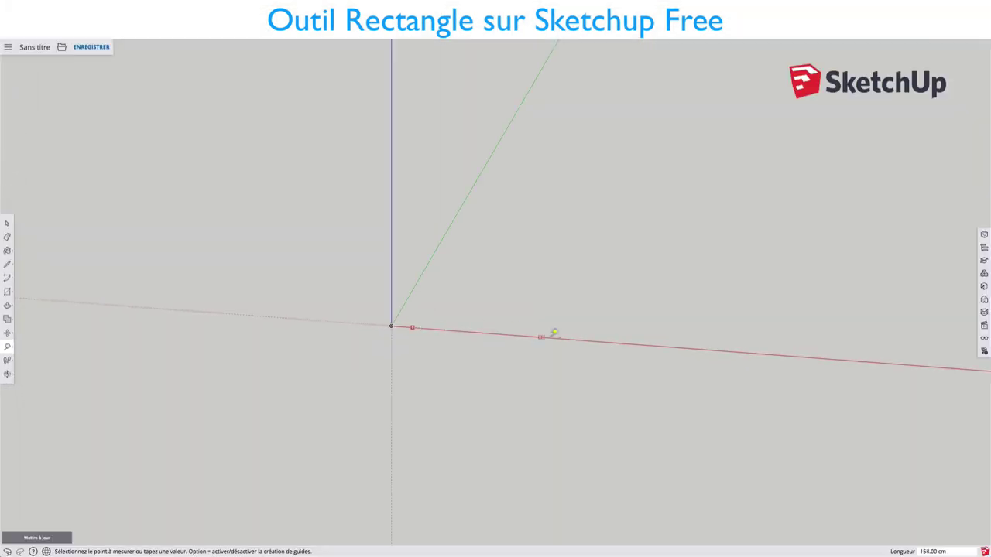
key(Escape)
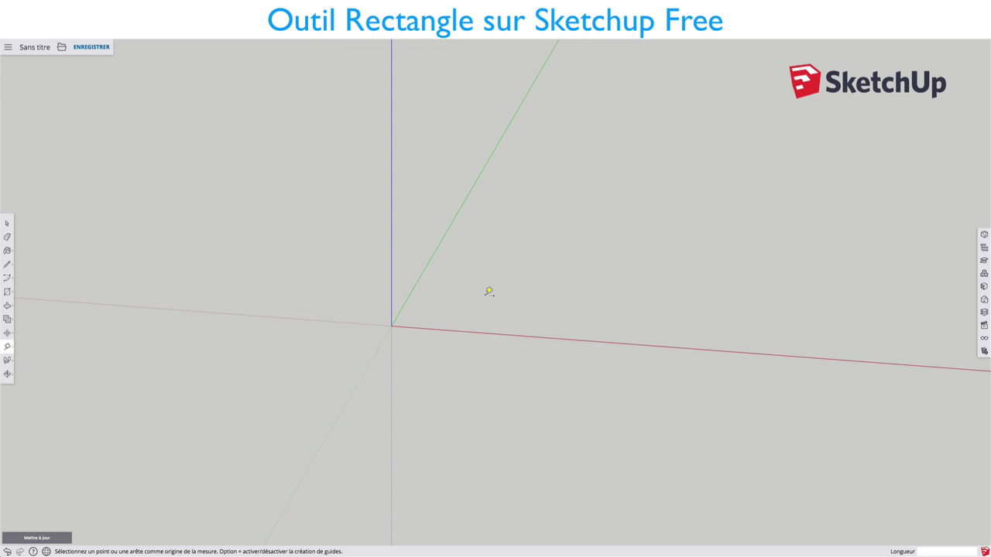
- Draw a 55 by 55 cm square face anchored at the origin
key(r)
click(392, 325)
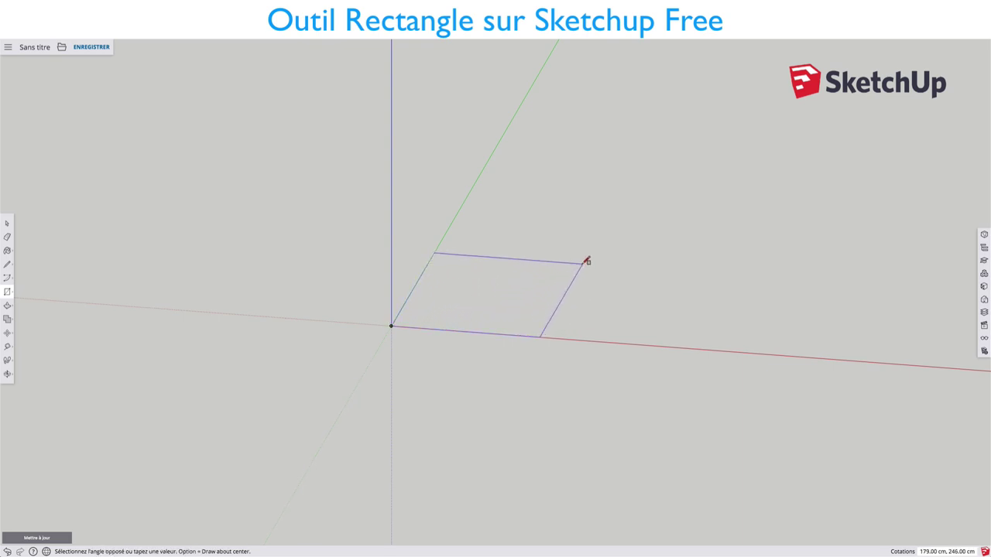
click(585, 263)
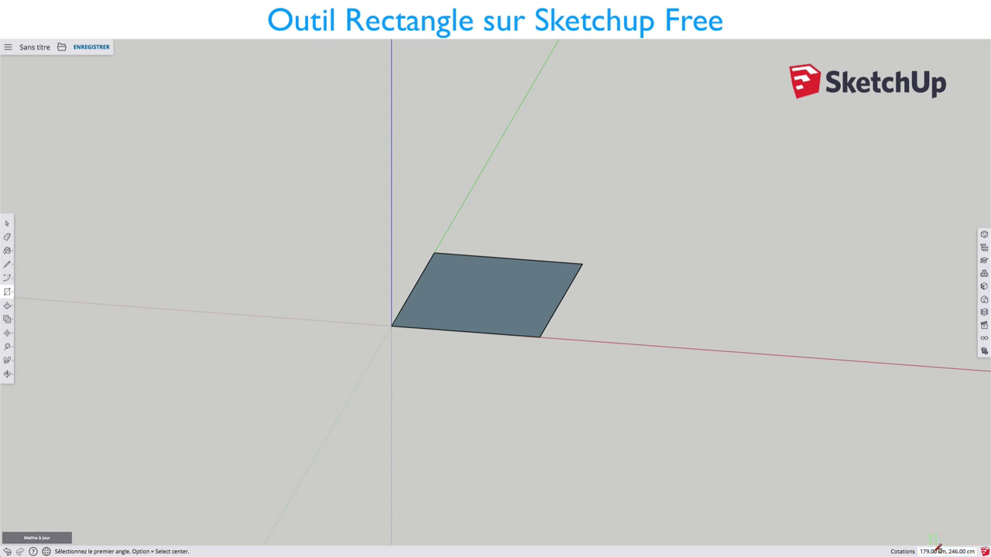
text(55,55)
key(Return)
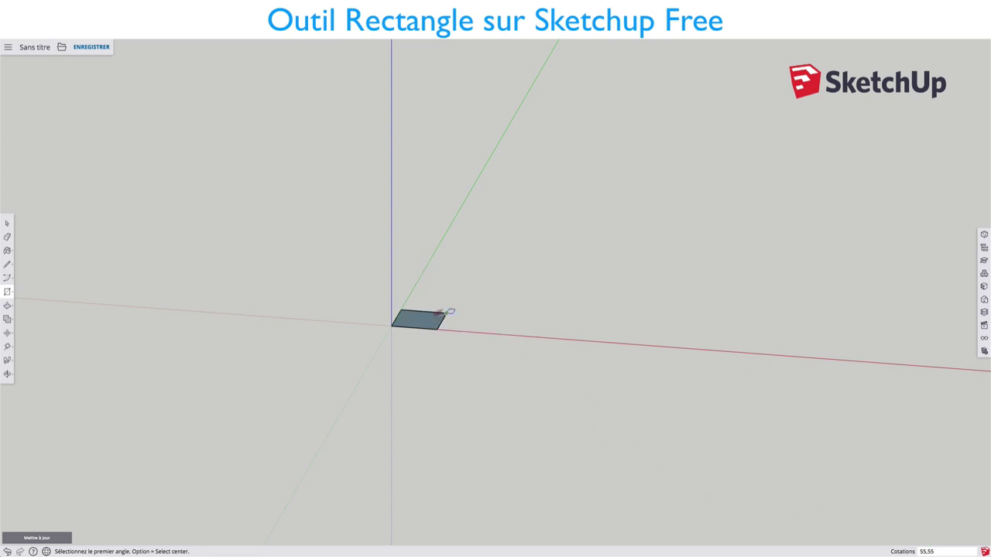
- Start a line from the square's corner at the origin
scroll(445, 314, up, 3)
scroll(422, 322, up, 3)
mouse_move(433, 341)
middle_down()
mouse_move(445, 281)
mouse_move(459, 261)
mouse_move(482, 339)
mouse_move(419, 324)
middle_up()
scroll(419, 323, up, 3)
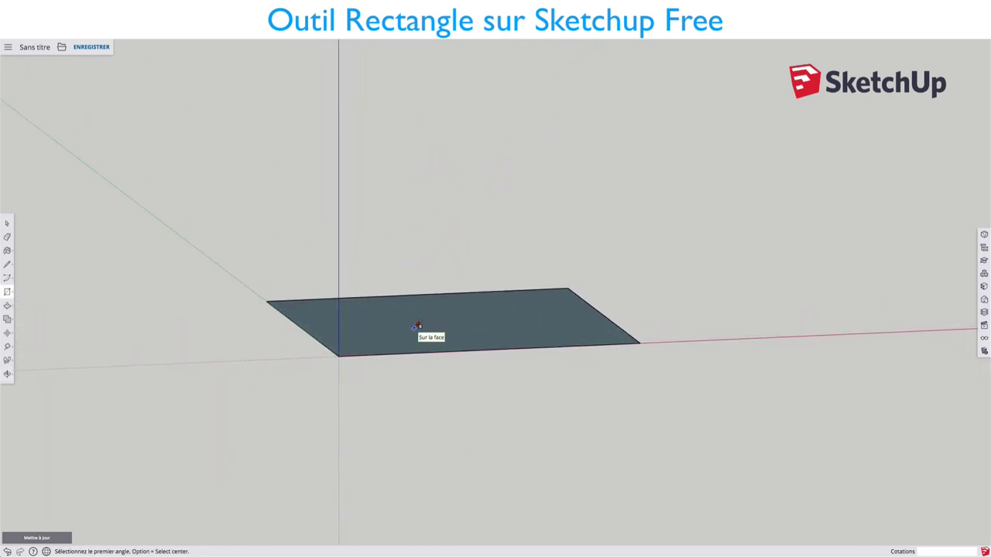
key(l)
click(339, 354)
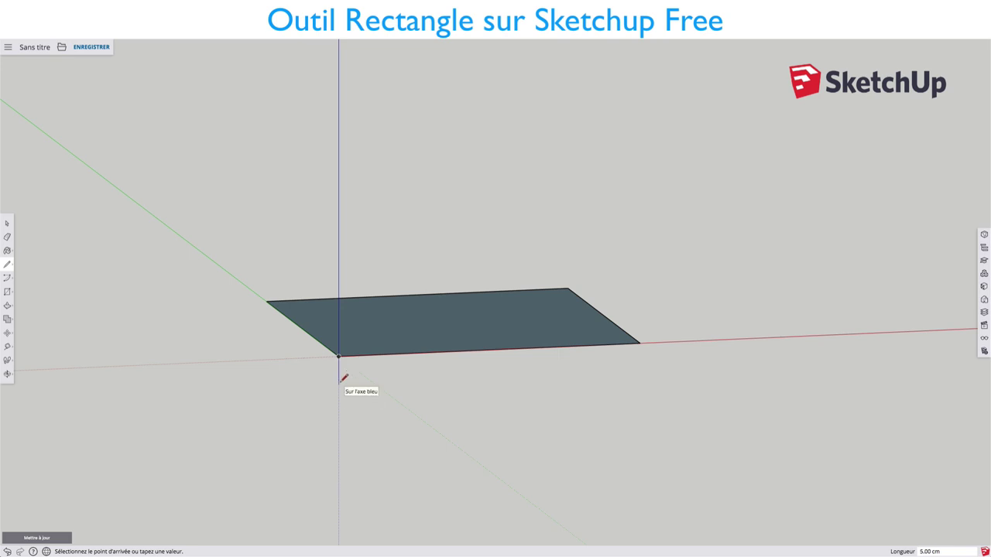
- Draw a 5 cm vertical edge and 55 cm bottom edges to close the first side faces
click(338, 384)
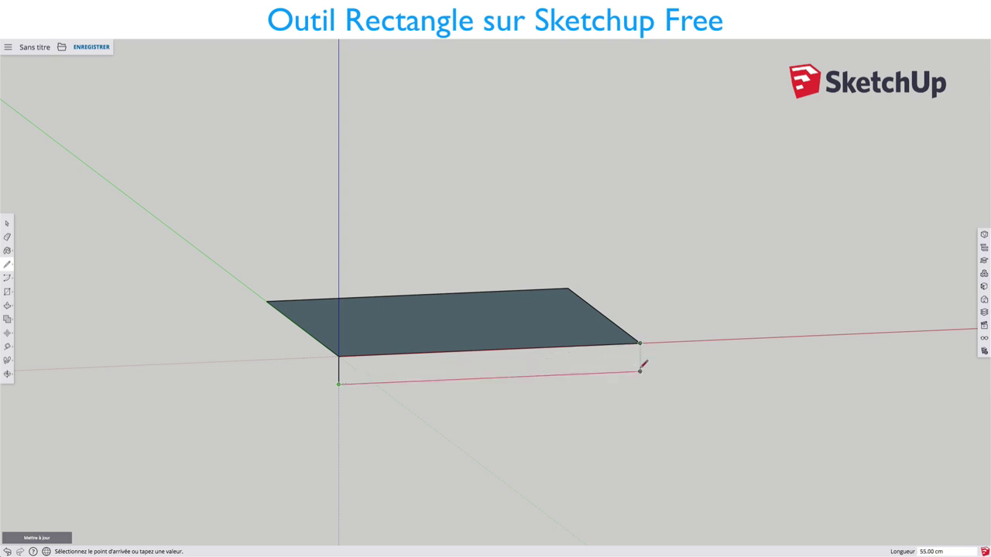
click(640, 371)
click(640, 344)
mouse_move(659, 349)
middle_down()
mouse_move(565, 354)
mouse_move(543, 388)
middle_up()
click(543, 399)
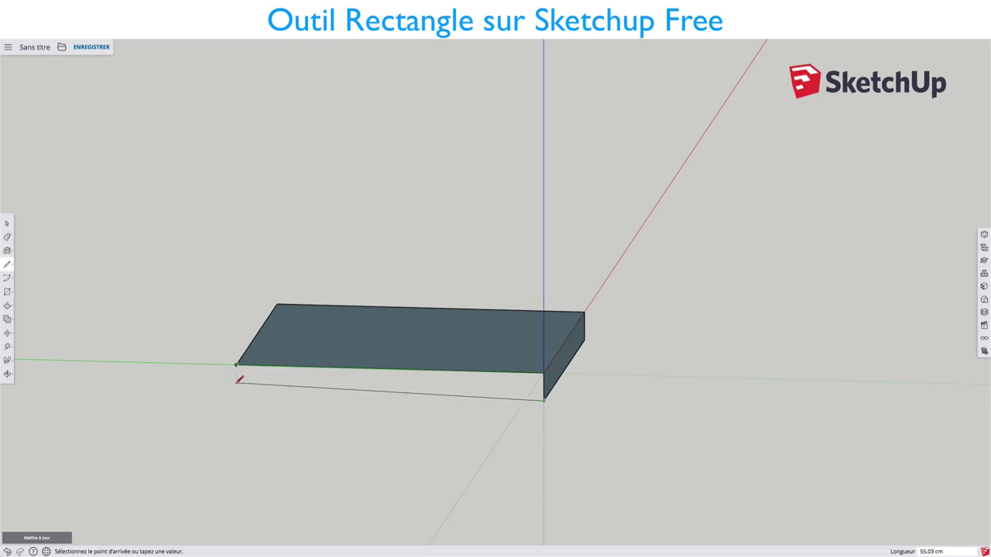
click(237, 392)
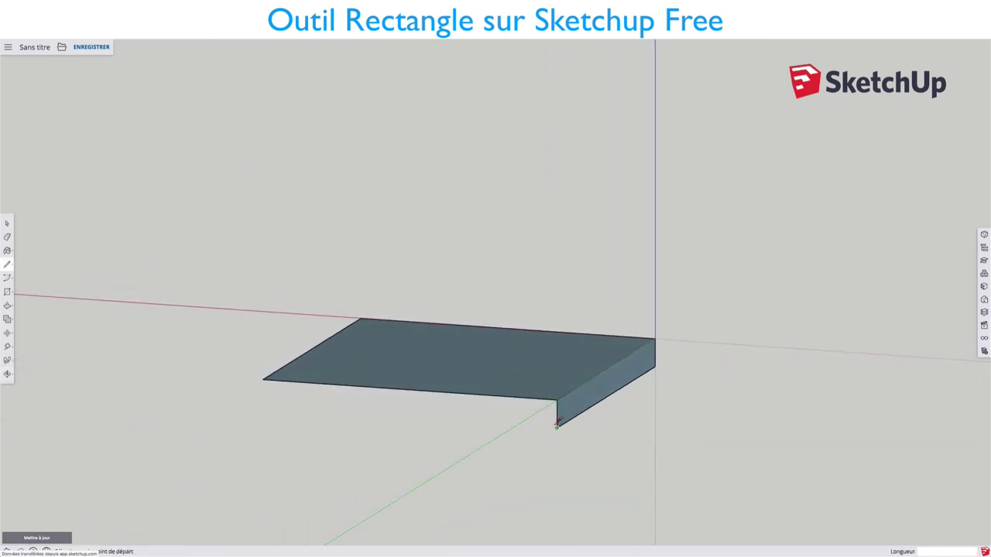
- Close the remaining side faces with 55 cm bottom edges, completing the 5 cm slab
click(556, 425)
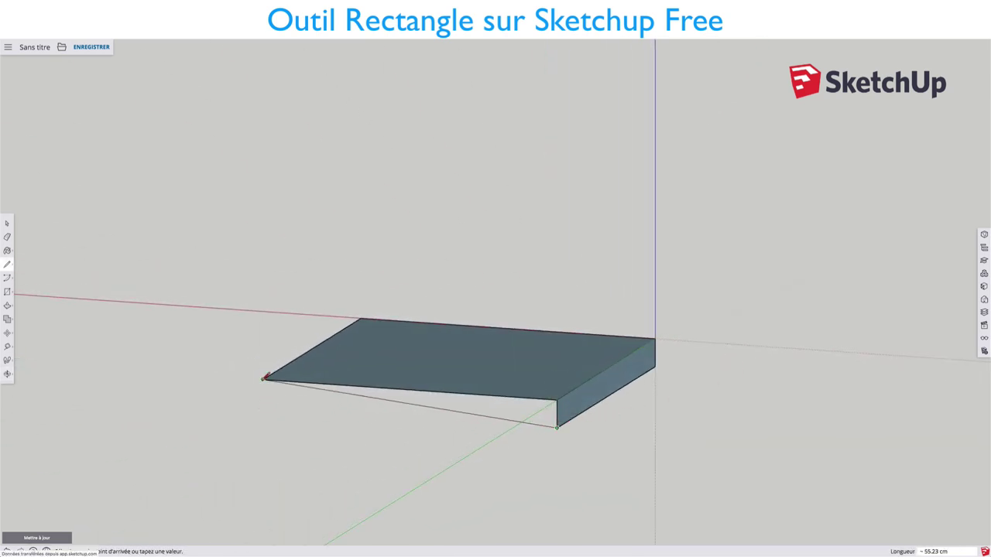
click(262, 408)
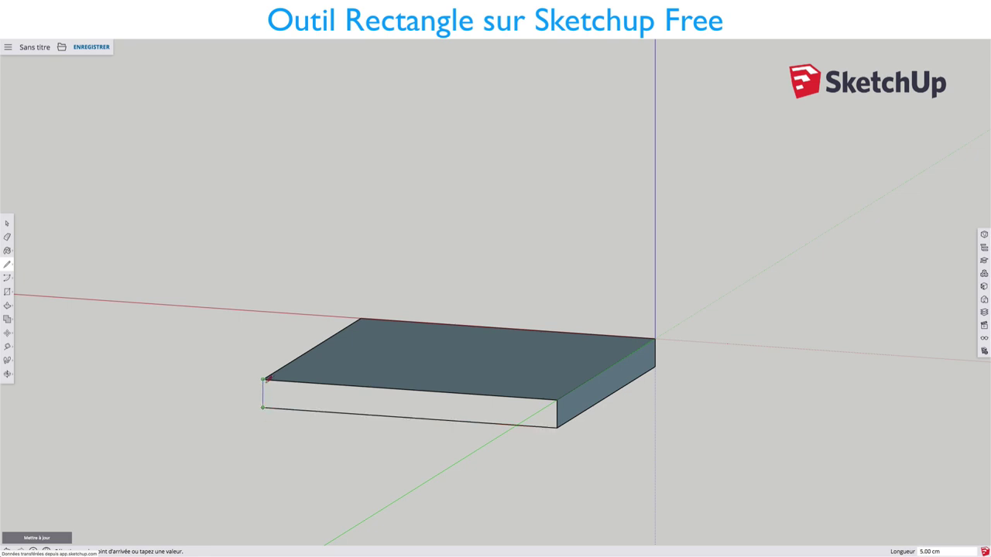
click(264, 379)
mouse_move(274, 398)
middle_down()
mouse_move(679, 405)
mouse_move(599, 418)
middle_up()
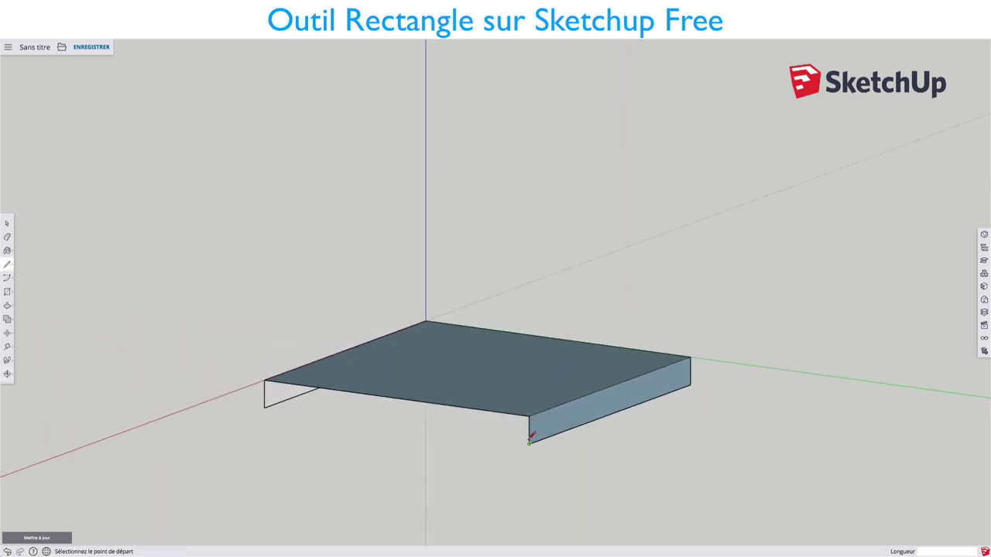
click(530, 442)
click(264, 408)
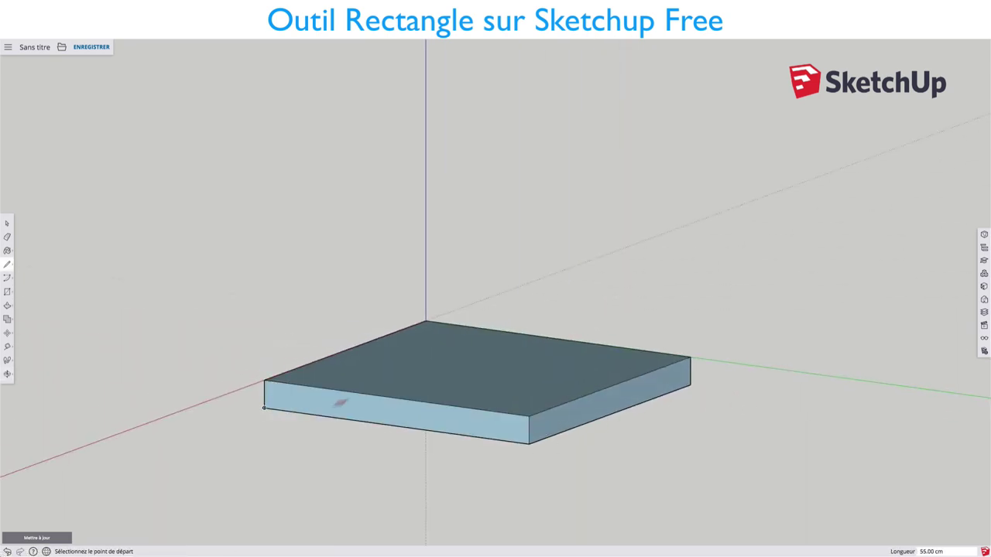
mouse_move(341, 402)
middle_down()
mouse_move(759, 271)
mouse_move(847, 387)
mouse_move(575, 433)
mouse_move(573, 405)
middle_up()
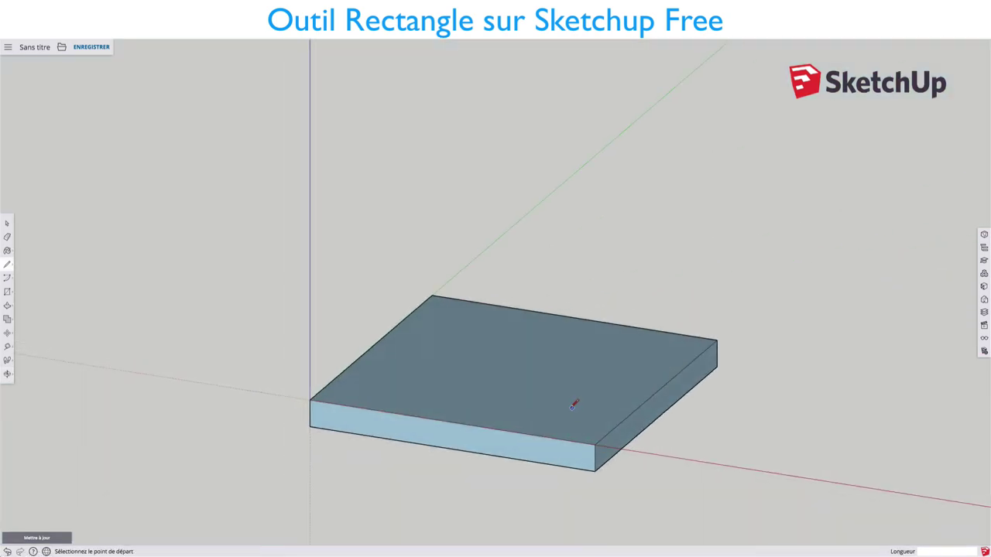
key(space)
- Select the whole slab and apply Inverser les faces to reverse its faces
triple_click(552, 397)
right_click(552, 395)
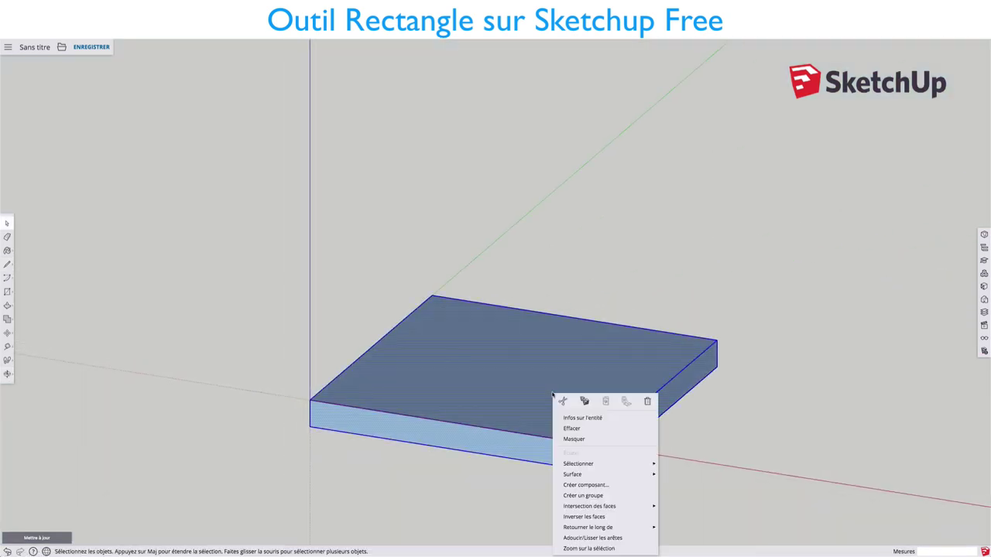
click(591, 517)
middle_drag(571, 401, 609, 327)
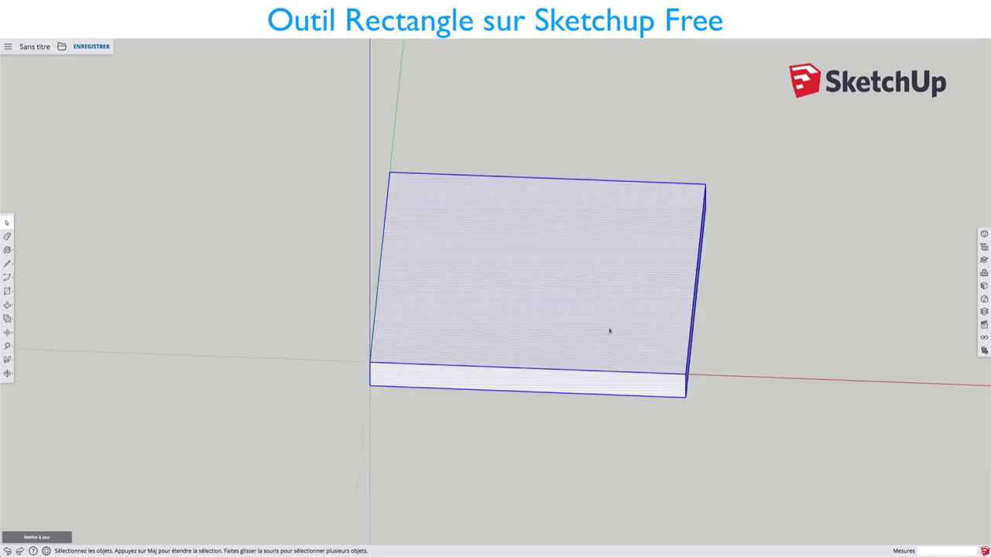
mouse_move(573, 408)
middle_down()
mouse_move(582, 214)
mouse_move(593, 265)
mouse_move(602, 162)
middle_up()
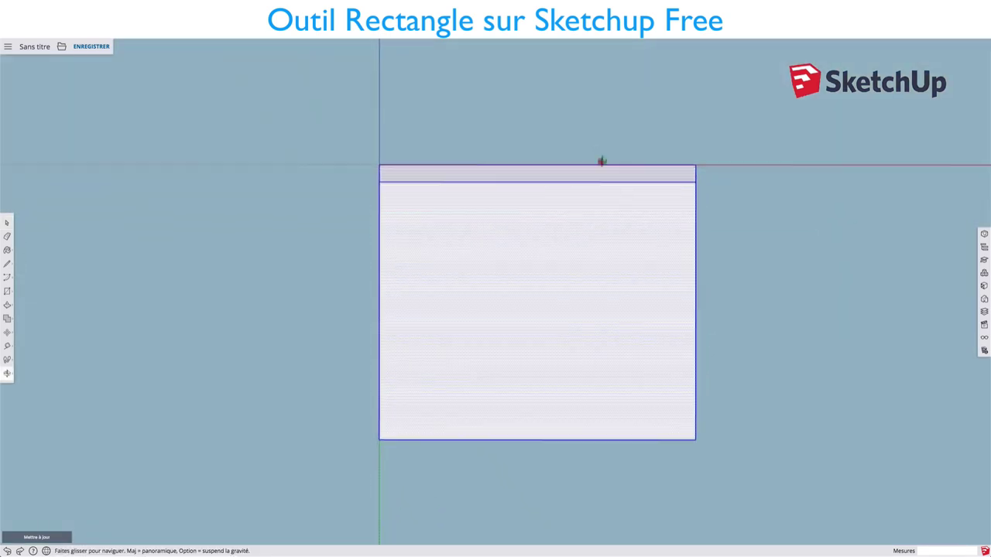
- Place a Tape Measure guide 5 cm inside the slab's left edge
key(t)
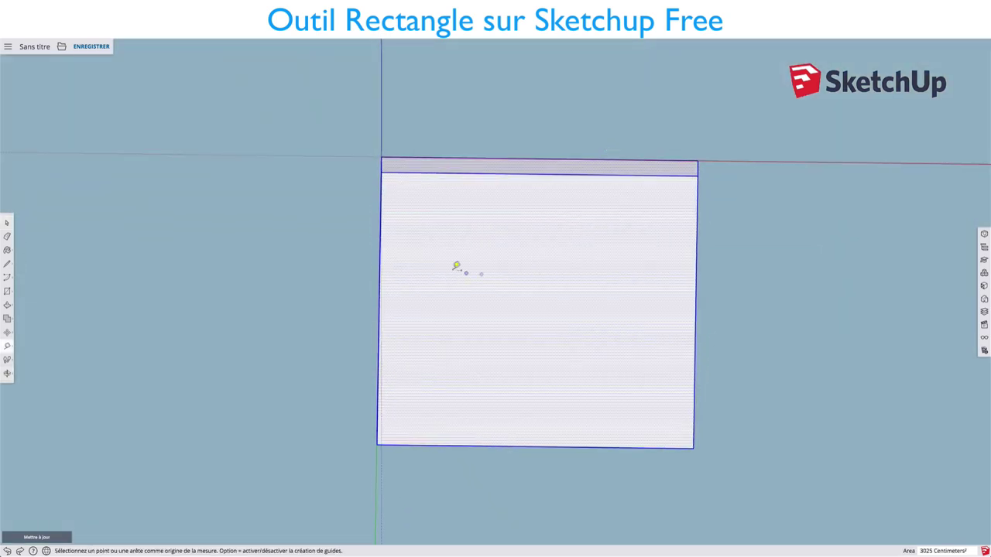
click(380, 270)
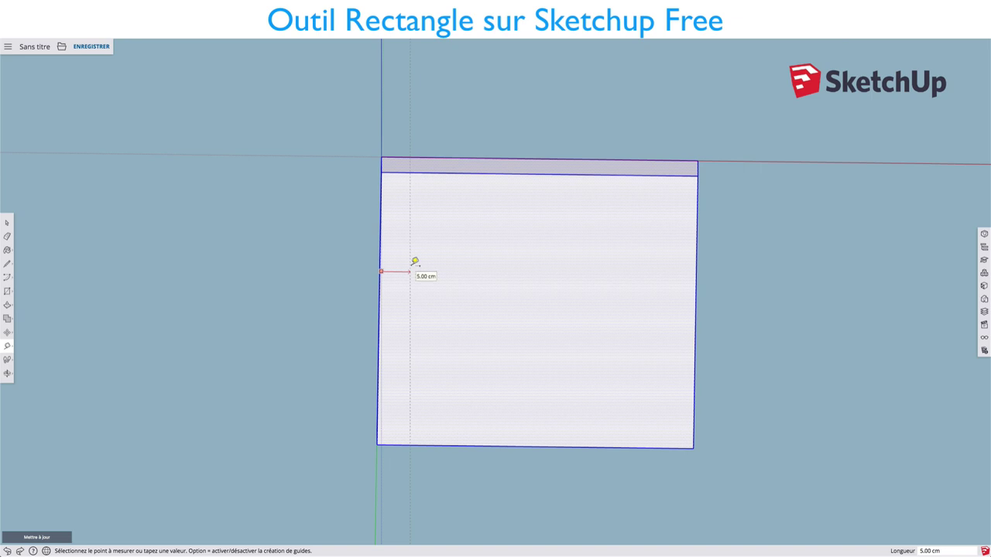
click(415, 262)
key(o)
mouse_move(471, 265)
mouse_down()
mouse_move(535, 398)
mouse_move(531, 308)
mouse_up()
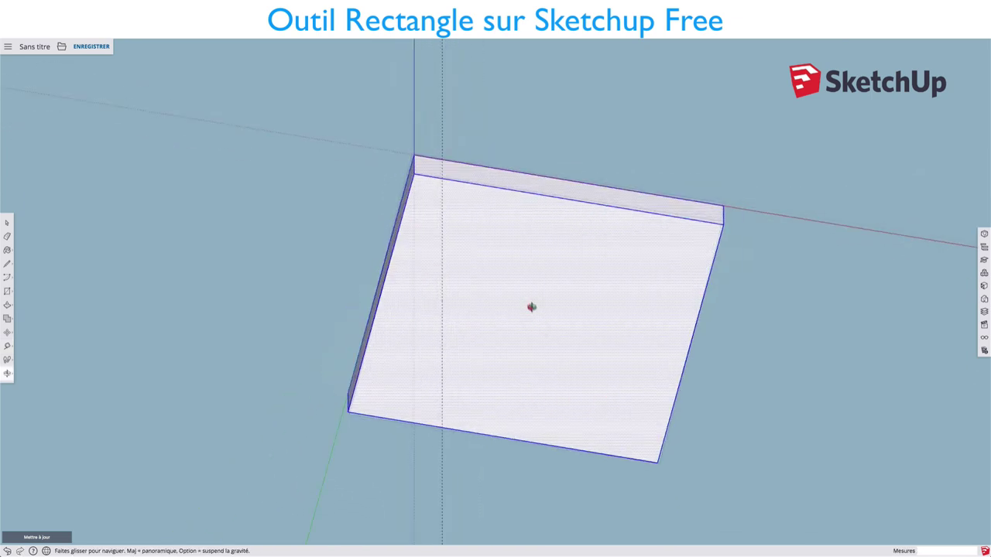
middle_drag(531, 307, 504, 269)
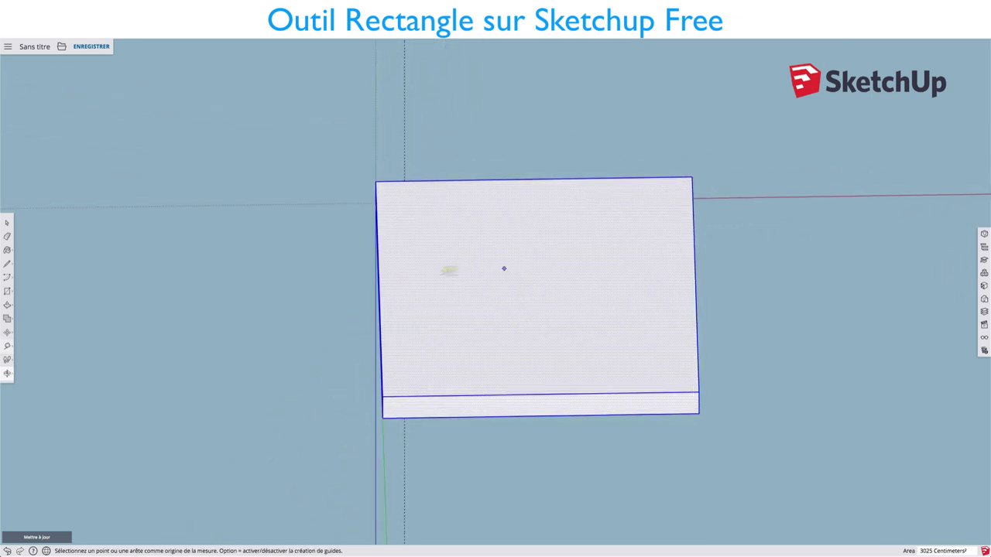
click(379, 278)
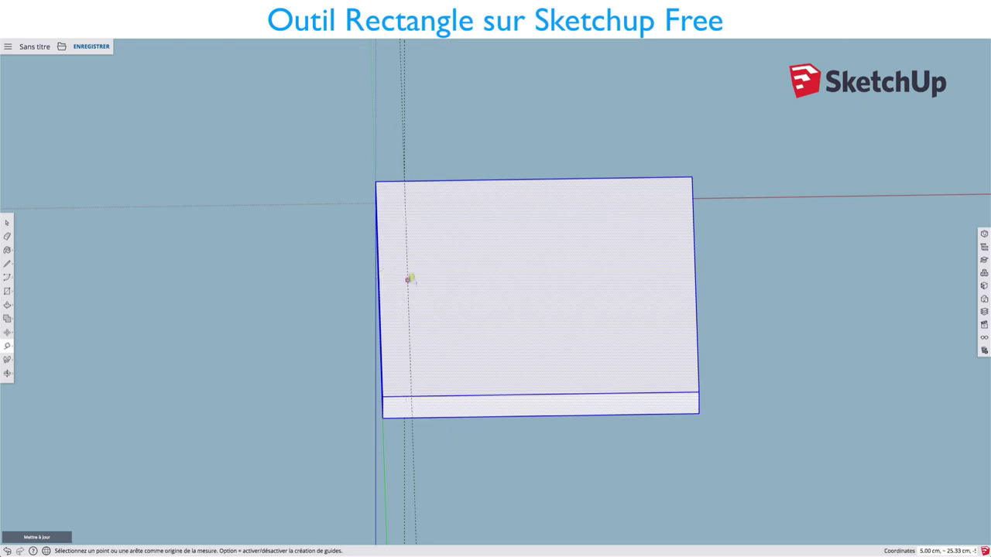
click(403, 278)
key(o)
mouse_move(409, 277)
mouse_down()
mouse_move(476, 372)
mouse_move(421, 313)
mouse_up()
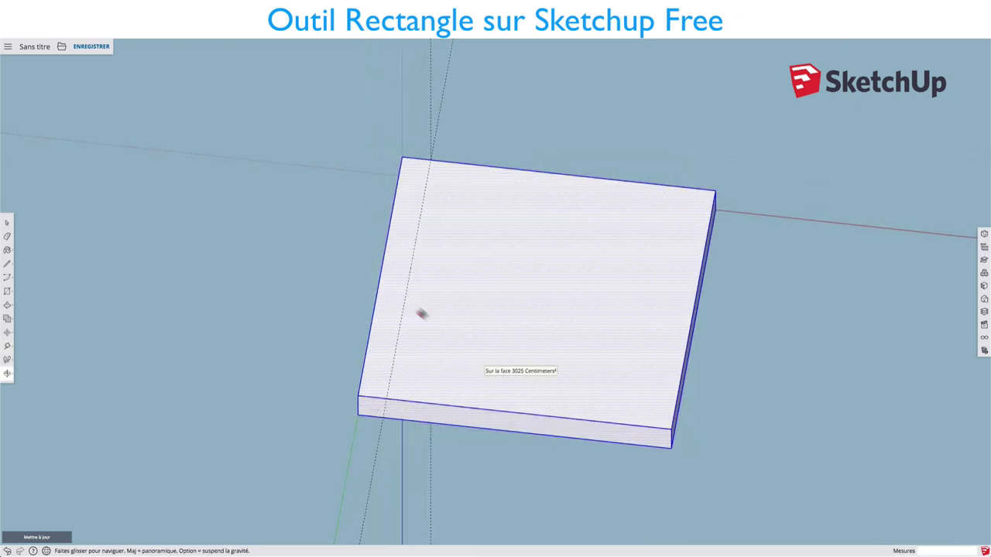
- Add guides 5 cm inside the right, bottom and top edges of the top face
click(694, 271)
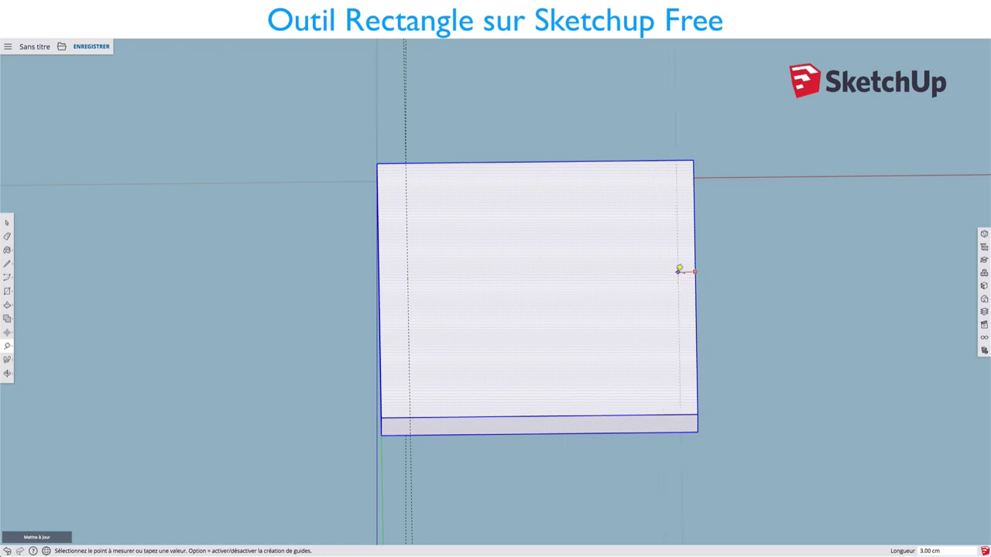
click(667, 271)
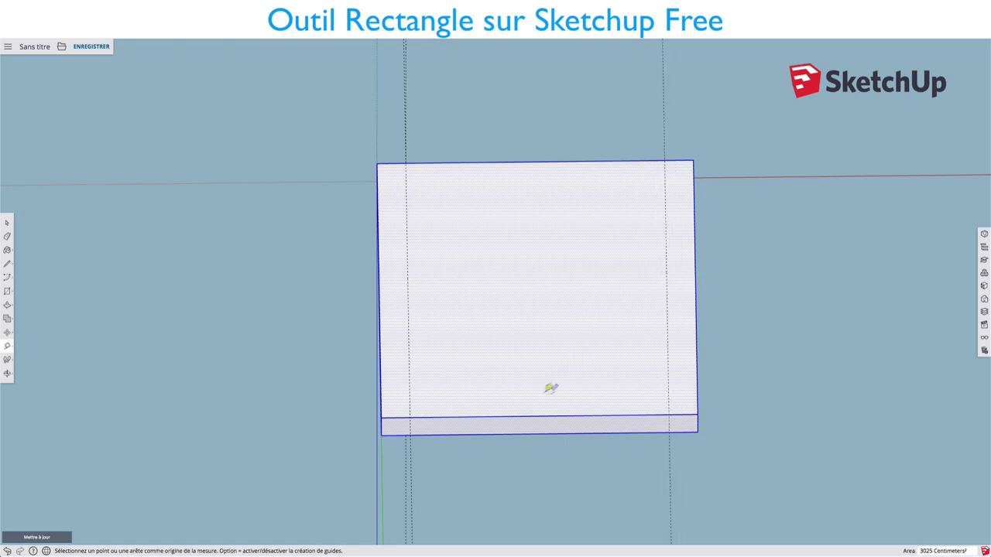
click(531, 417)
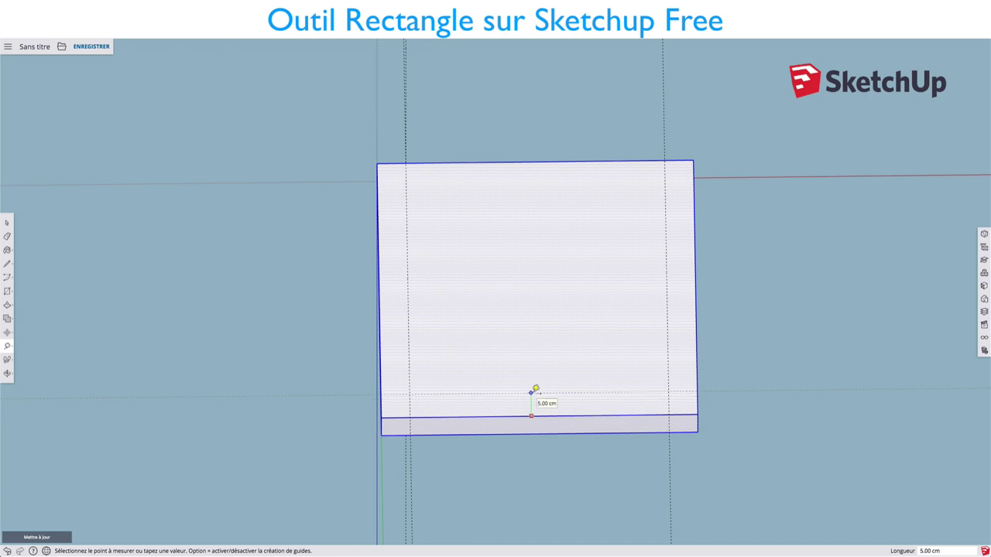
click(531, 392)
click(542, 163)
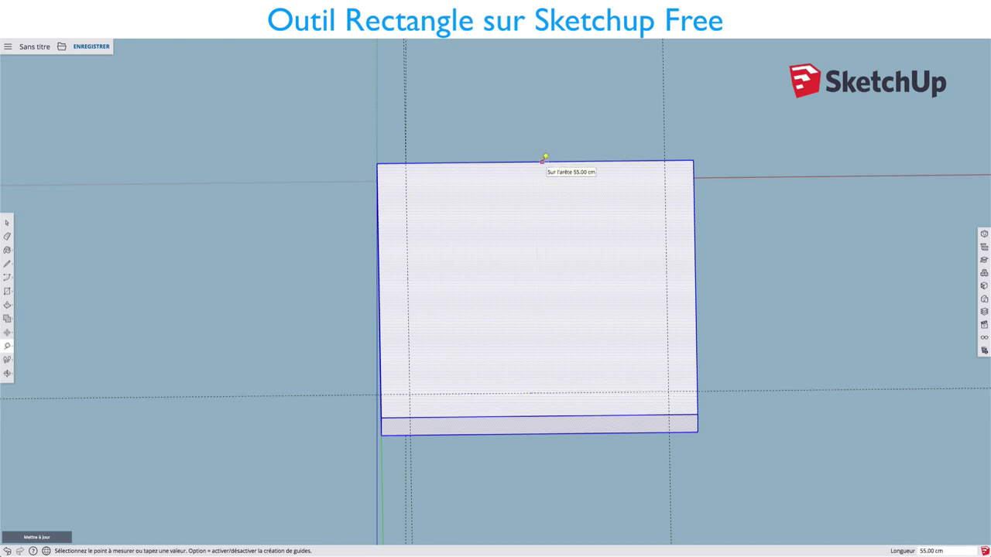
text(5)
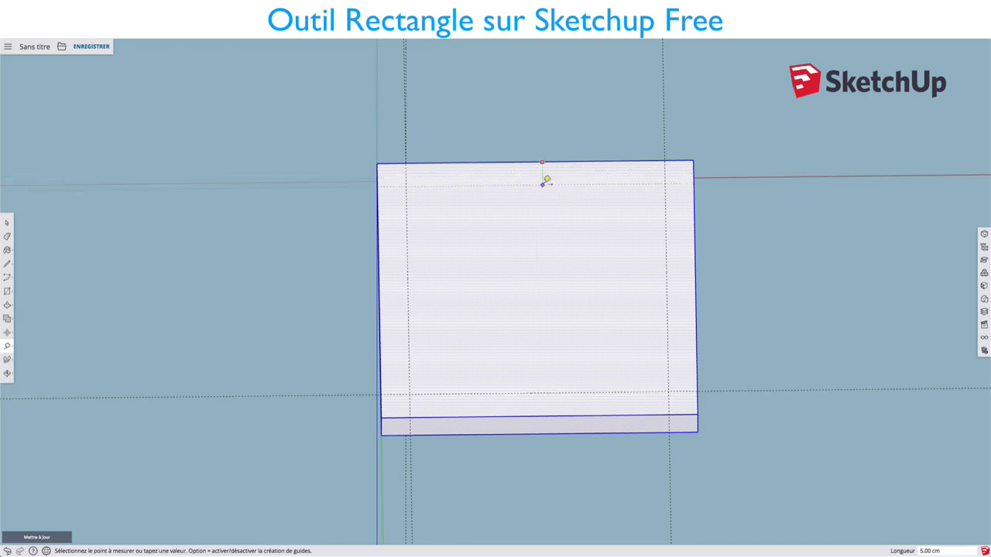
key(Return)
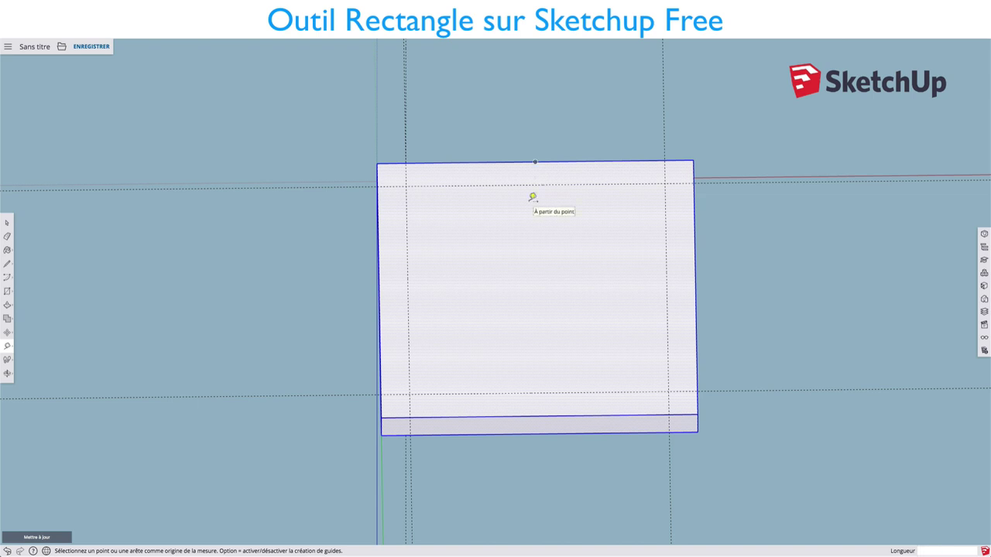
- Draw 5 by 5 cm squares at all four corners of the top face, up to the guide intersections
key(r)
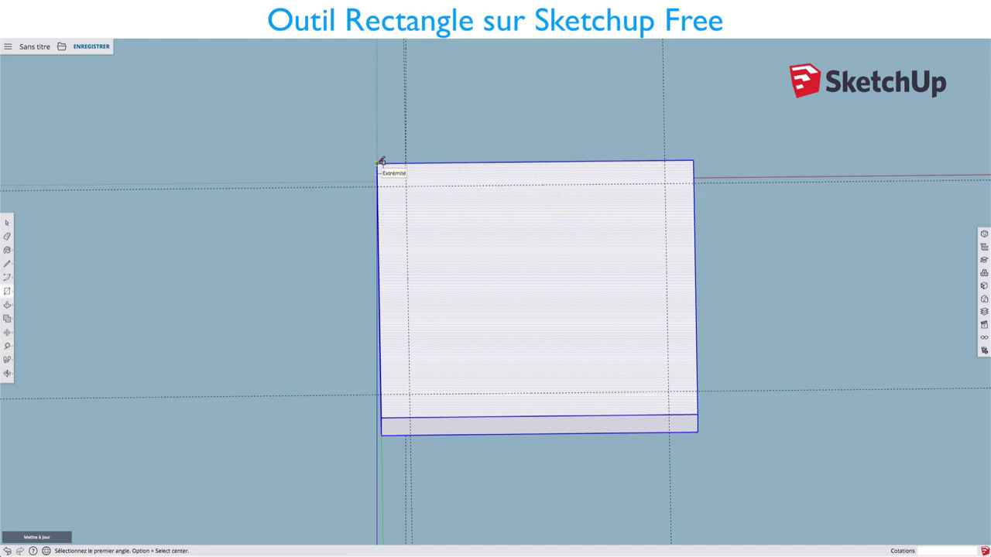
click(378, 164)
click(406, 186)
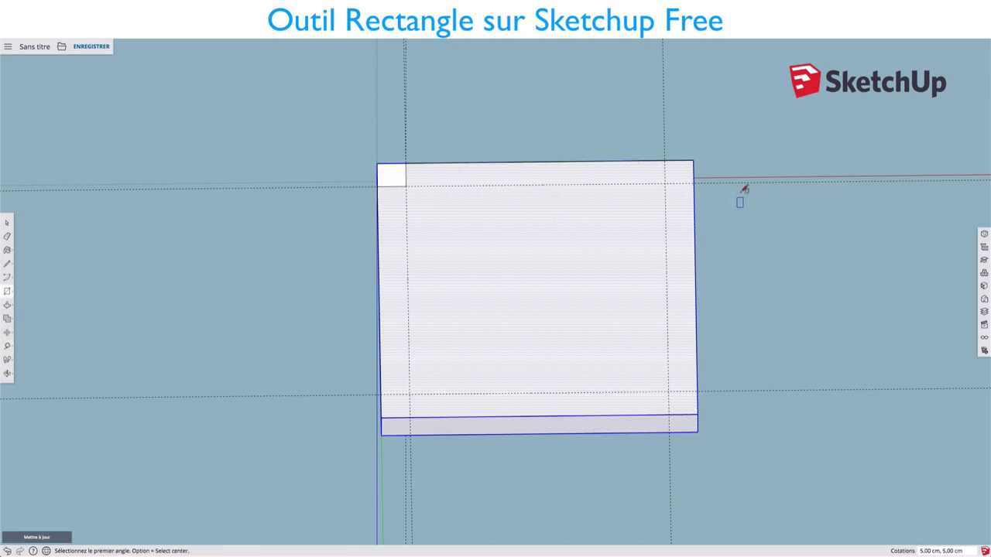
click(664, 161)
click(694, 185)
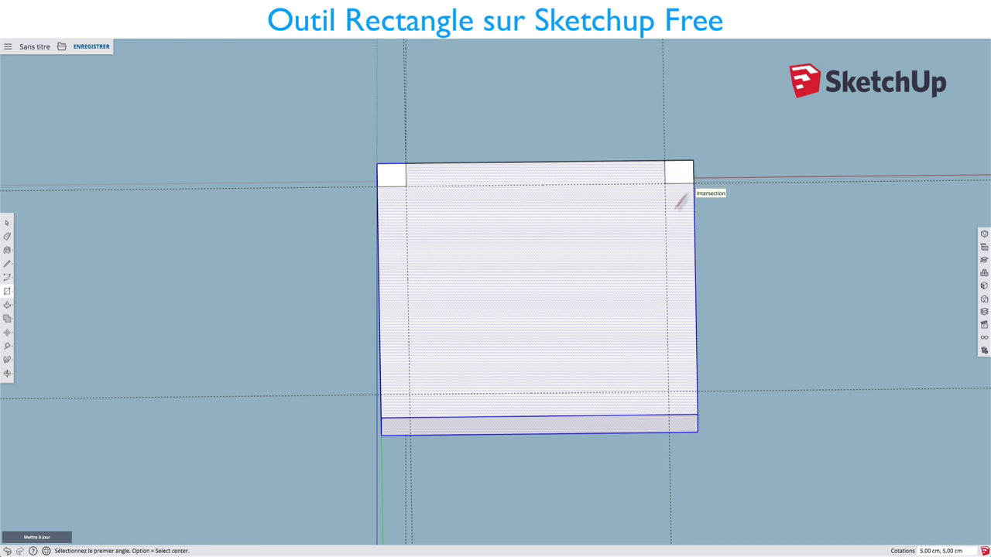
click(382, 396)
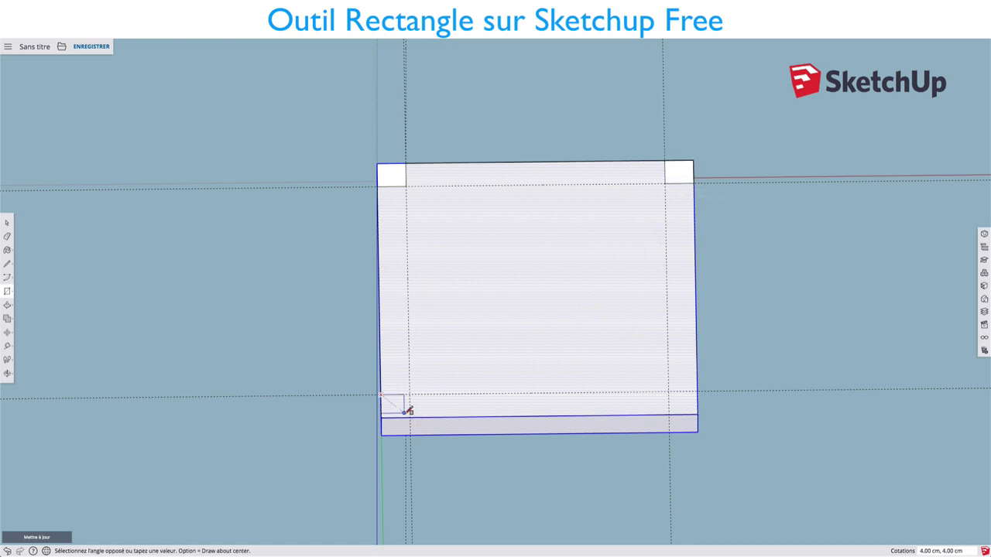
click(410, 417)
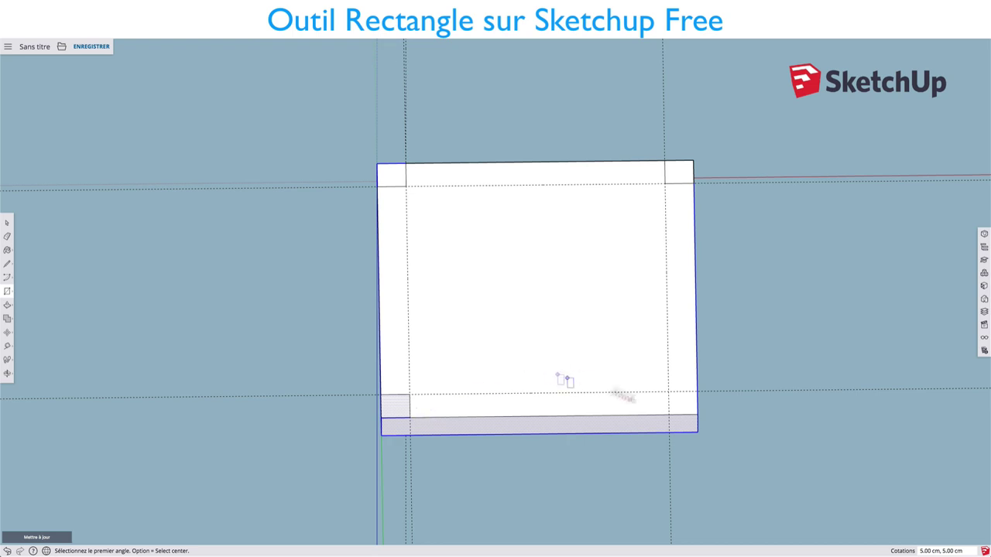
click(670, 389)
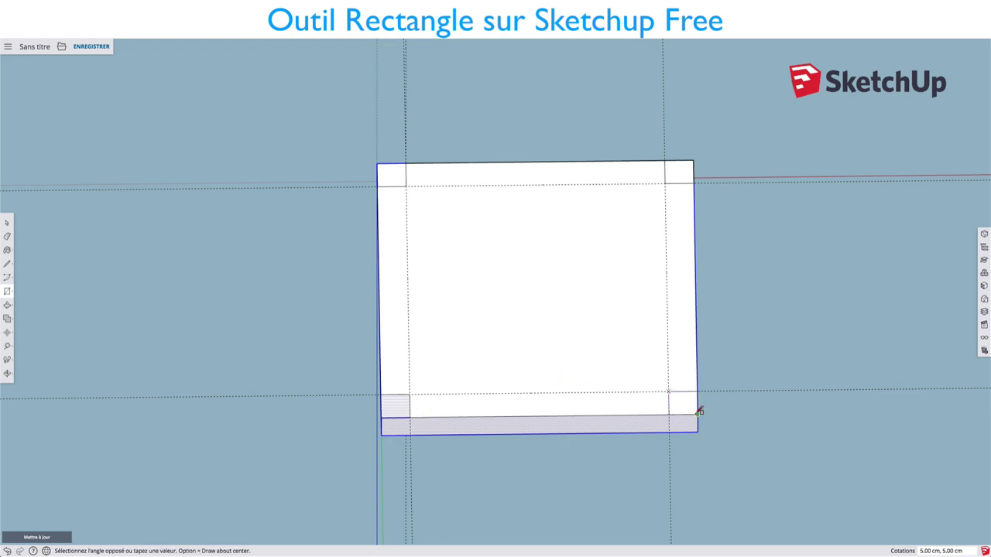
click(698, 414)
mouse_move(697, 414)
middle_down()
mouse_move(673, 430)
mouse_move(715, 480)
mouse_move(725, 363)
mouse_move(750, 332)
middle_up()
- Cancel the stray line and switch the camera to Perspective from the Vues panel
key(l)
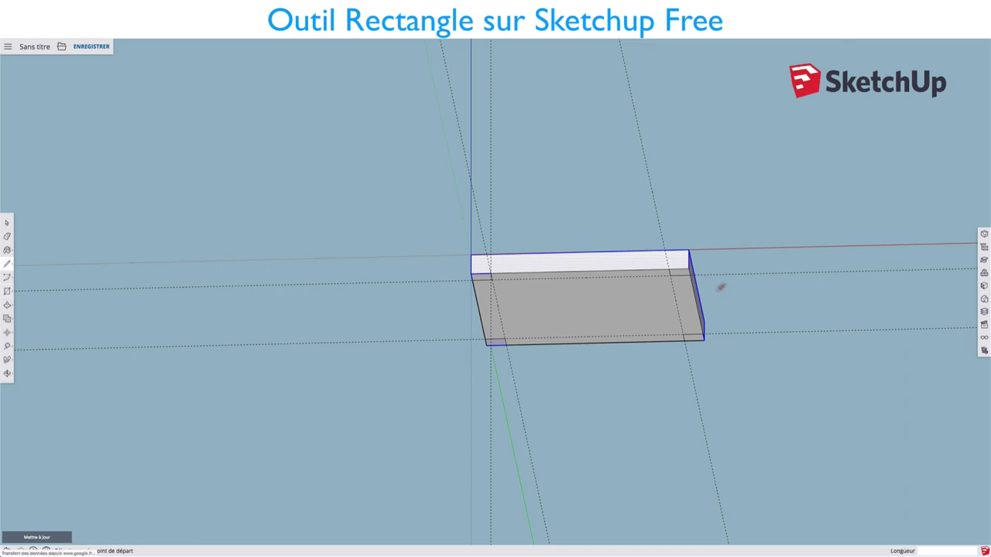
click(689, 268)
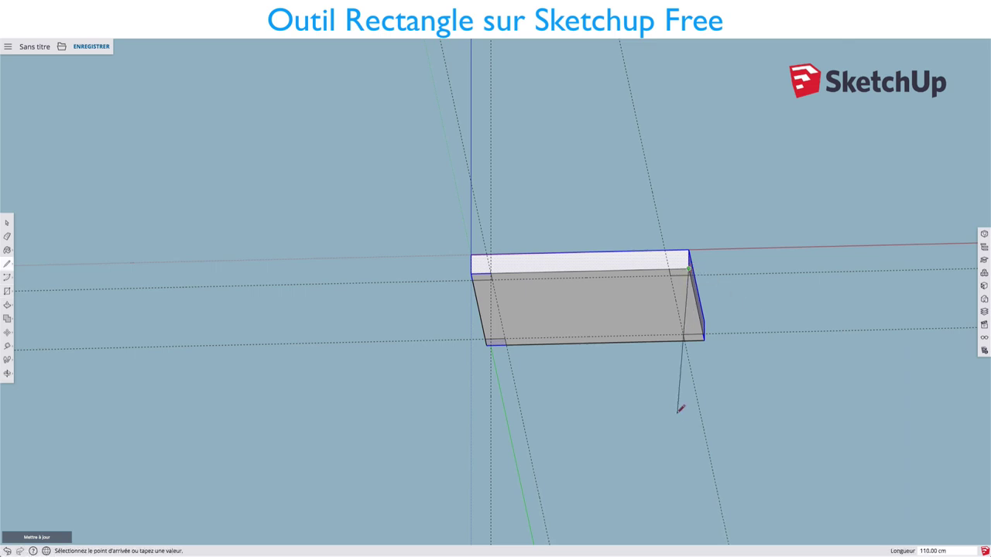
mouse_move(710, 310)
middle_down()
mouse_move(699, 452)
mouse_move(699, 369)
mouse_move(706, 377)
mouse_move(696, 377)
middle_up()
key(Escape)
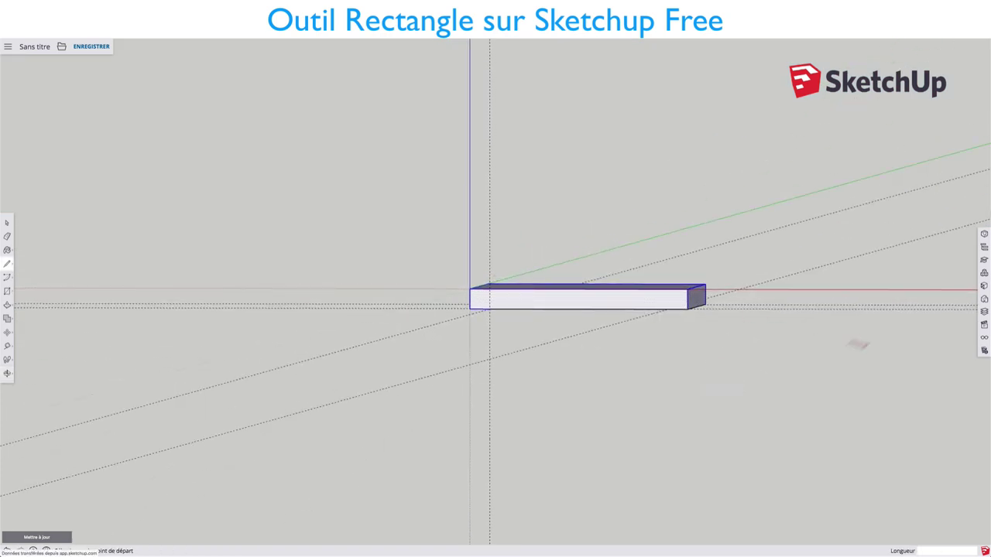
click(984, 324)
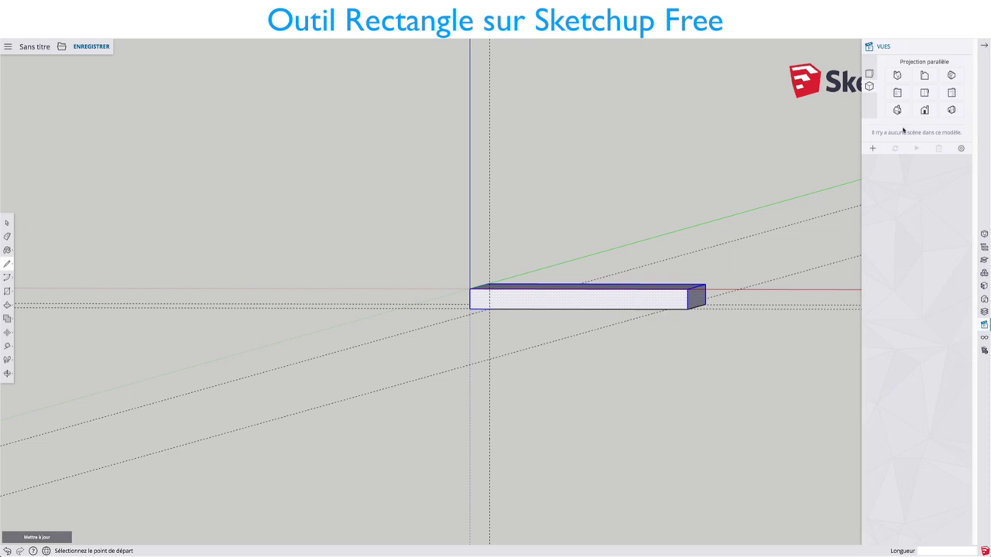
click(870, 74)
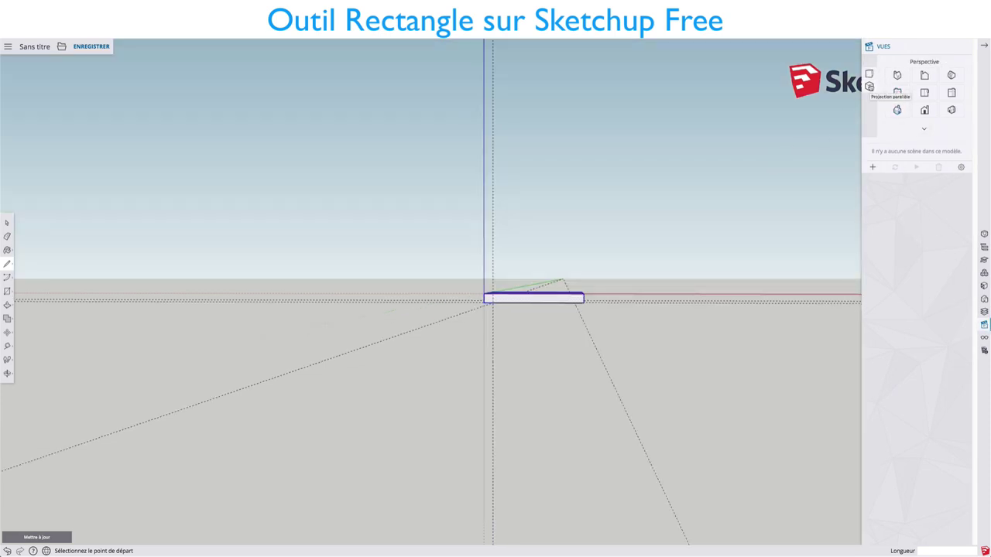
- Draw a 46 cm vertical edge straight down from the tabletop's corner
mouse_move(603, 234)
middle_down()
mouse_move(601, 290)
mouse_move(653, 178)
middle_up()
key(l)
scroll(589, 276, up, 3)
scroll(588, 188, up, 2)
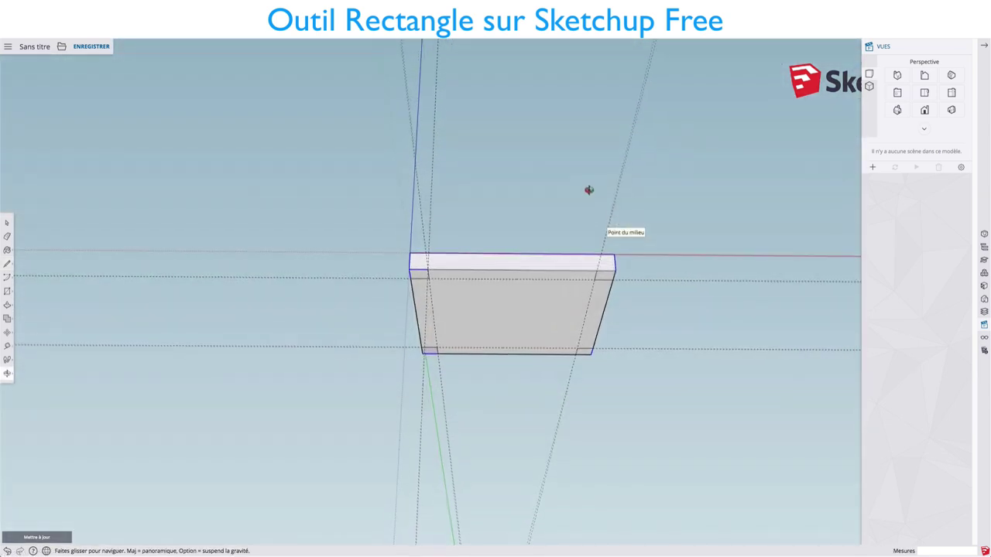
scroll(616, 268, up, 3)
scroll(614, 269, down, 3)
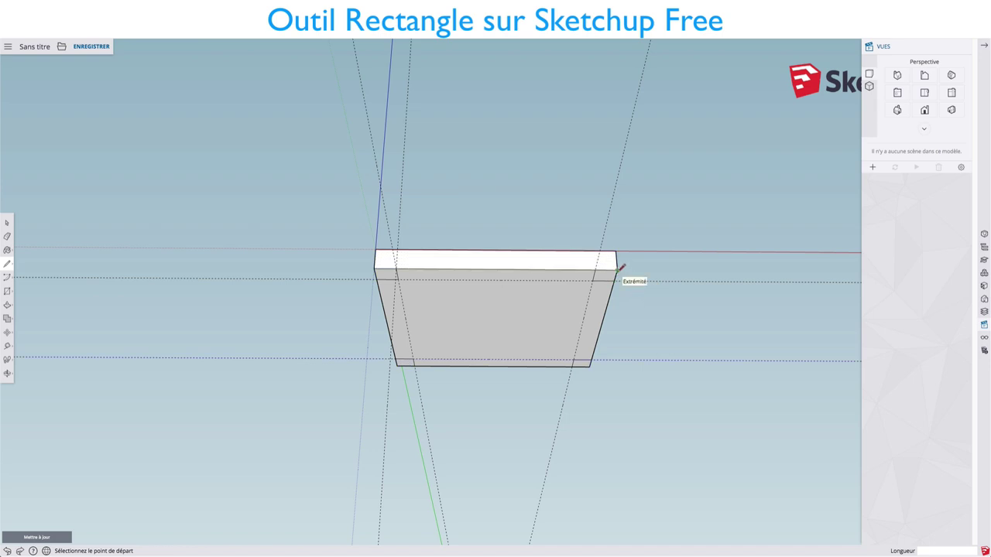
click(618, 269)
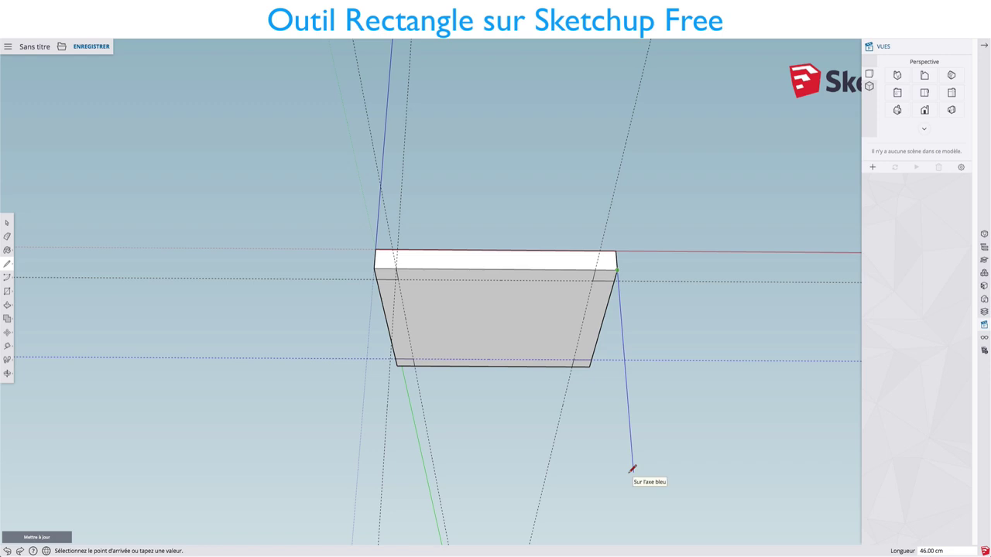
click(633, 470)
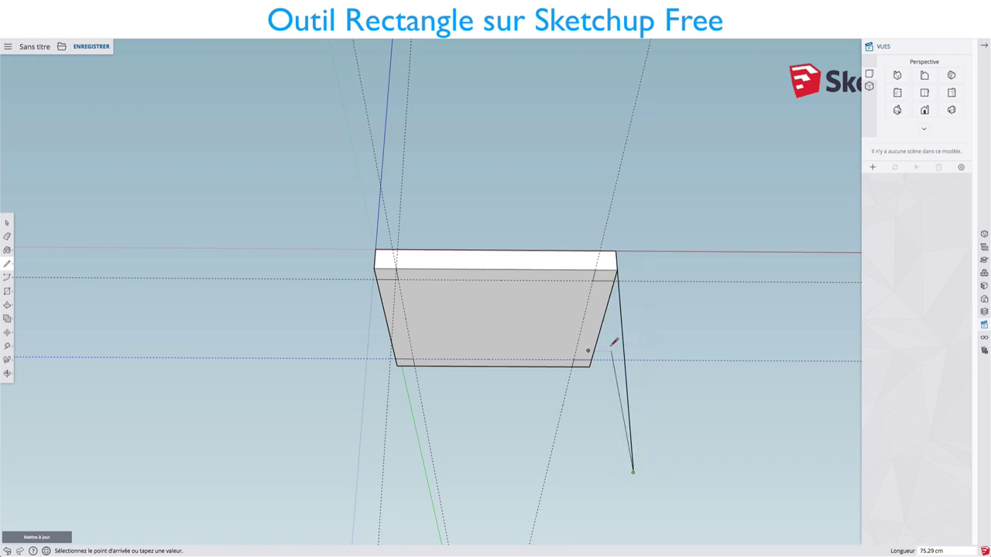
key(Escape)
- Draw the other 46 cm vertical leg edges and close the leg's sides into faces
click(595, 268)
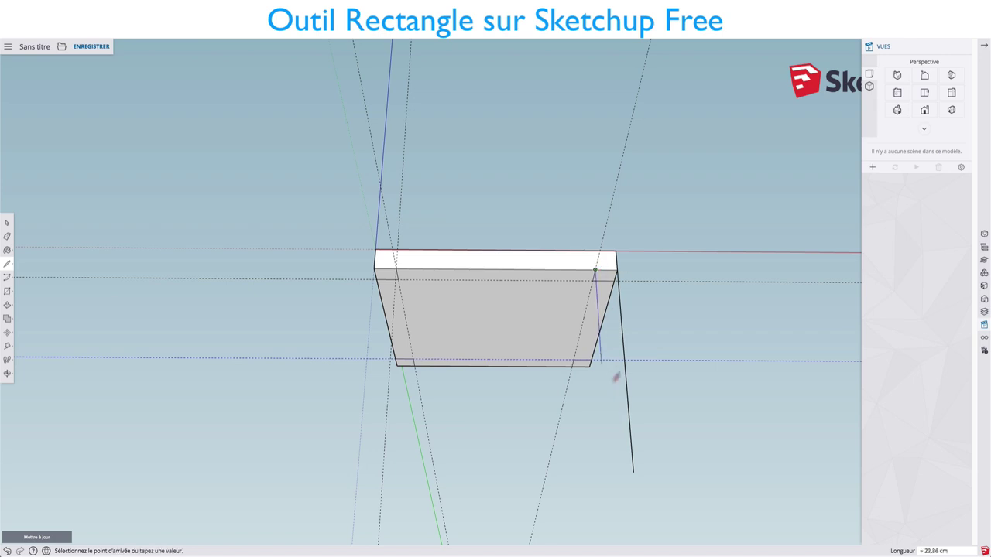
key(shift)
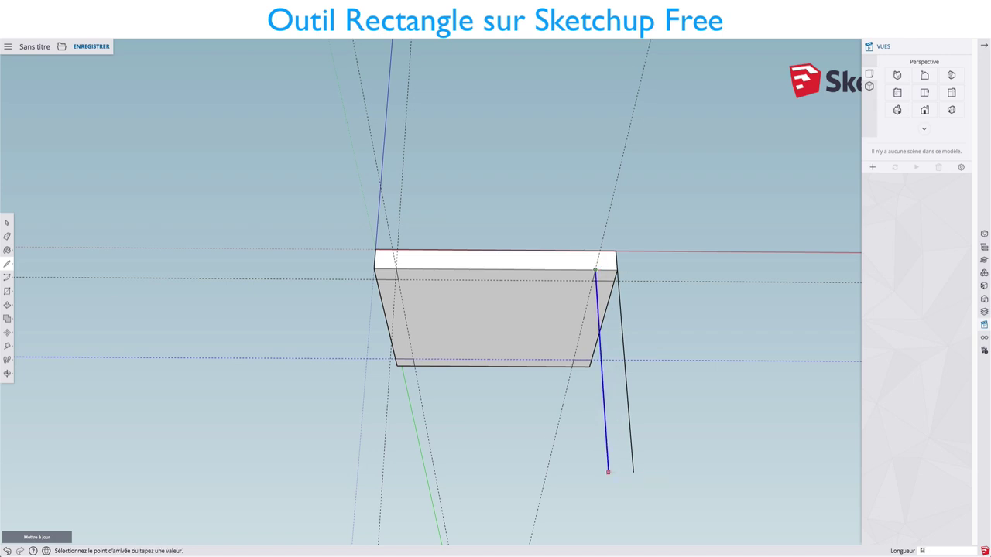
click(633, 471)
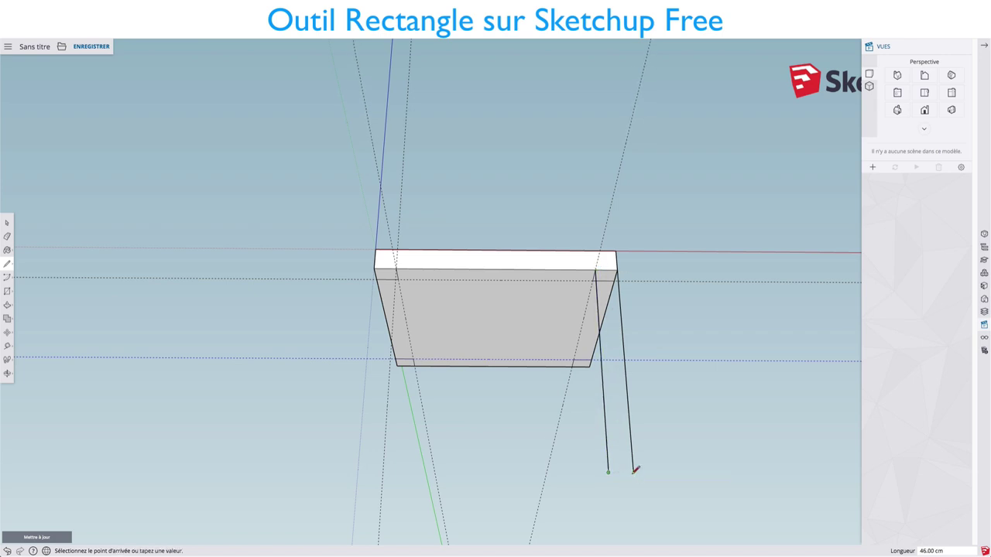
click(633, 469)
middle_drag(637, 466, 325, 292)
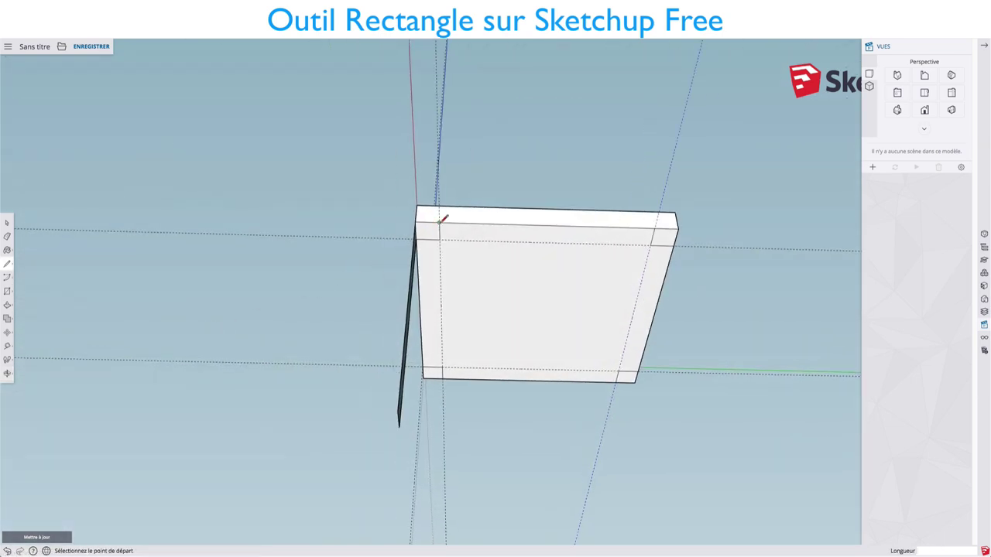
click(439, 223)
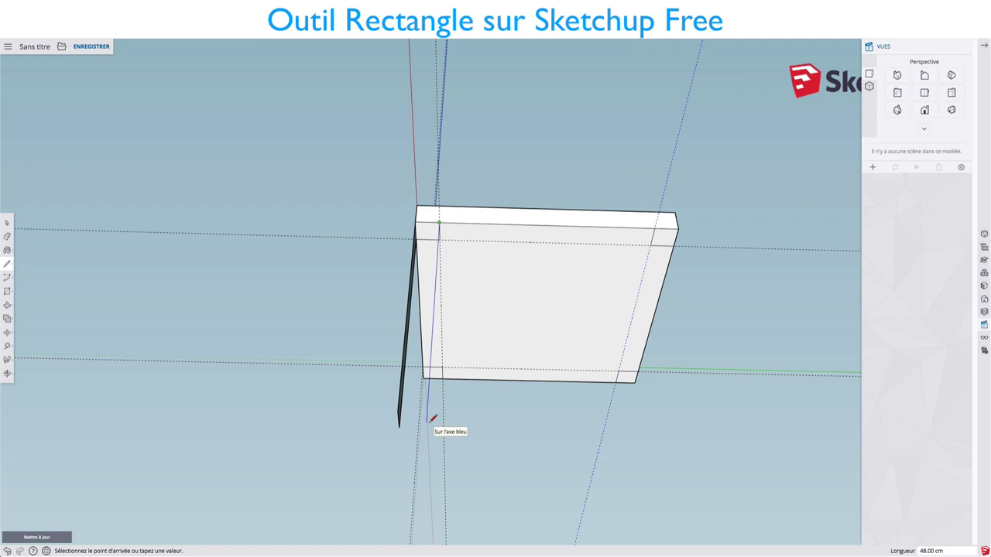
key(shift)
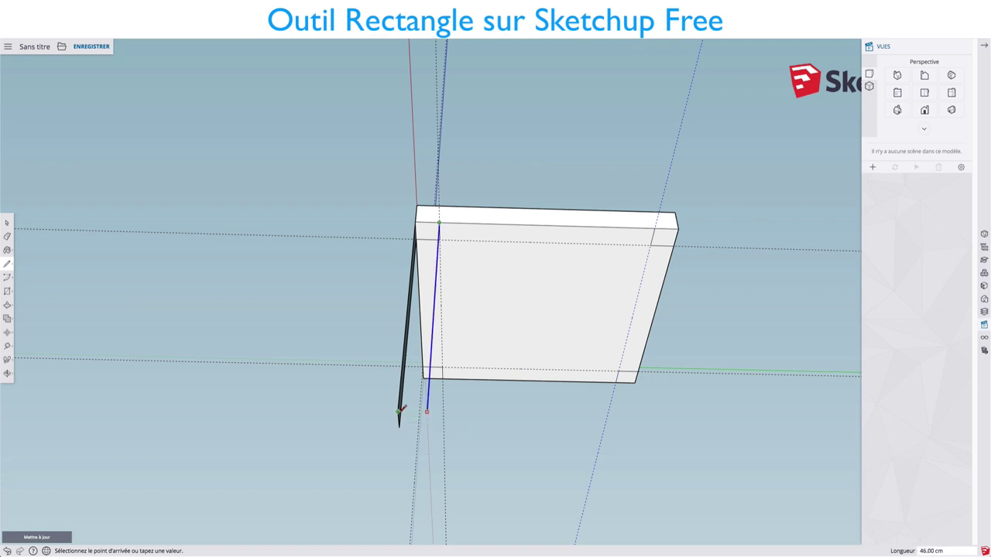
click(426, 412)
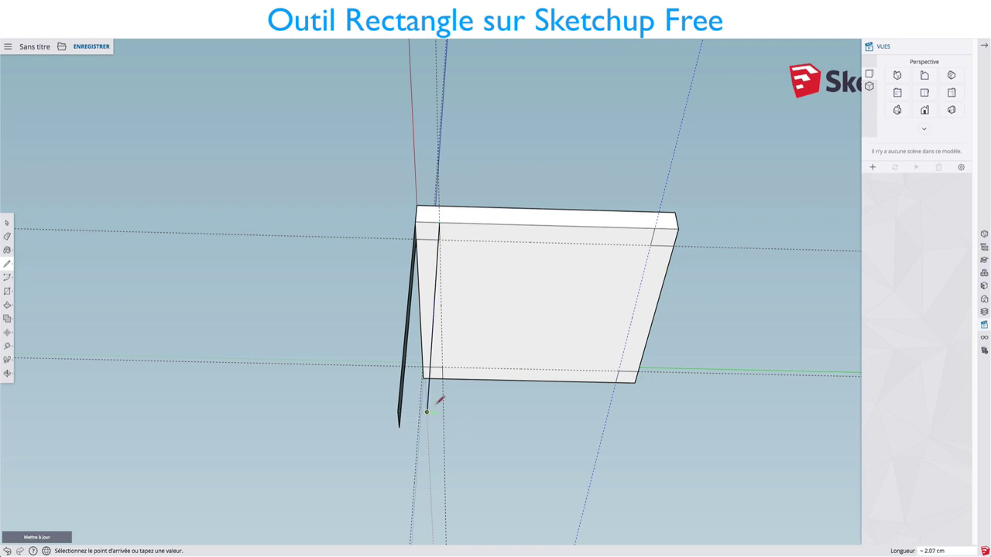
click(399, 411)
mouse_move(442, 382)
middle_down()
mouse_move(243, 336)
mouse_move(595, 318)
mouse_move(482, 400)
mouse_move(564, 275)
mouse_move(571, 290)
middle_up()
- Trace the leg's missing corner and bottom edges so its faces fill into a solid post
key(l)
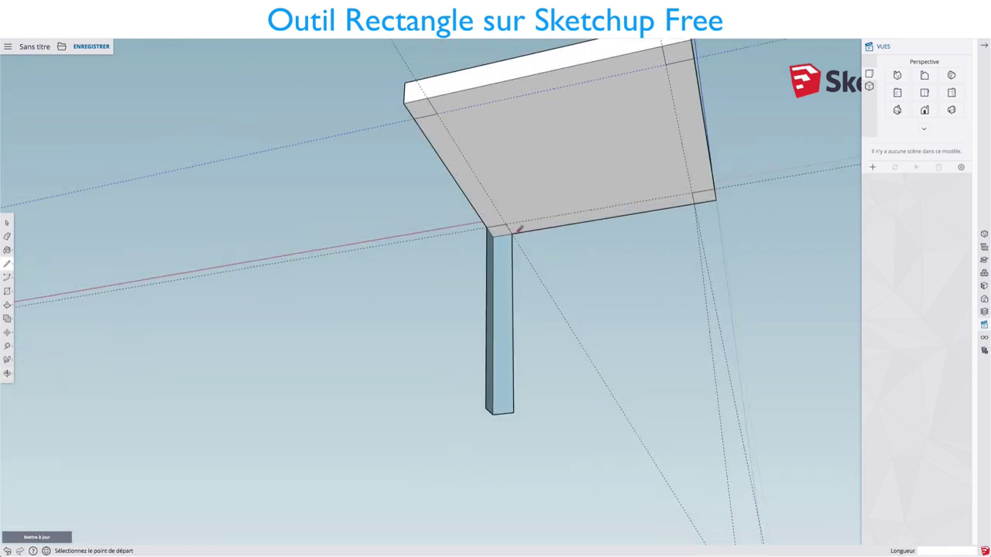
click(505, 225)
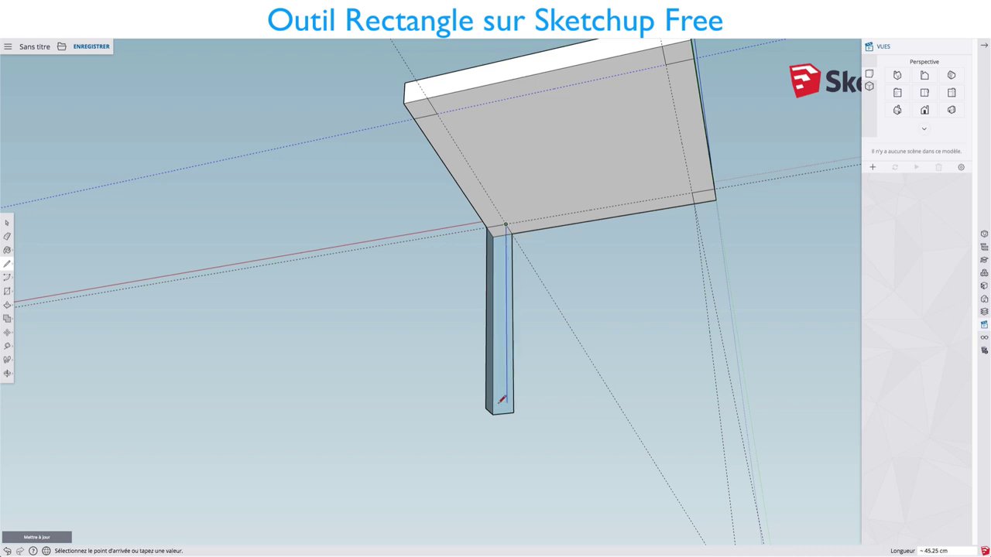
mouse_move(550, 377)
middle_down()
mouse_move(348, 359)
mouse_move(508, 398)
middle_up()
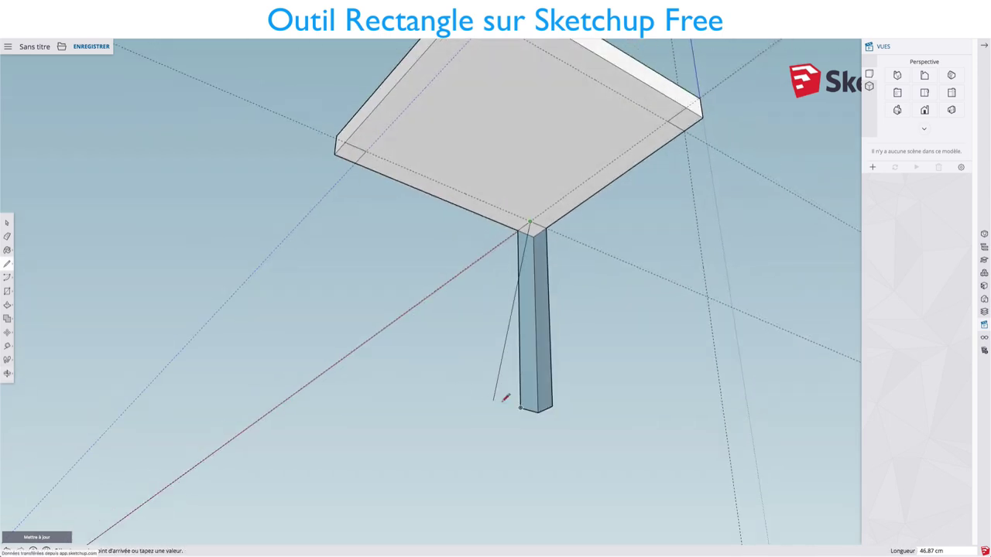
click(533, 399)
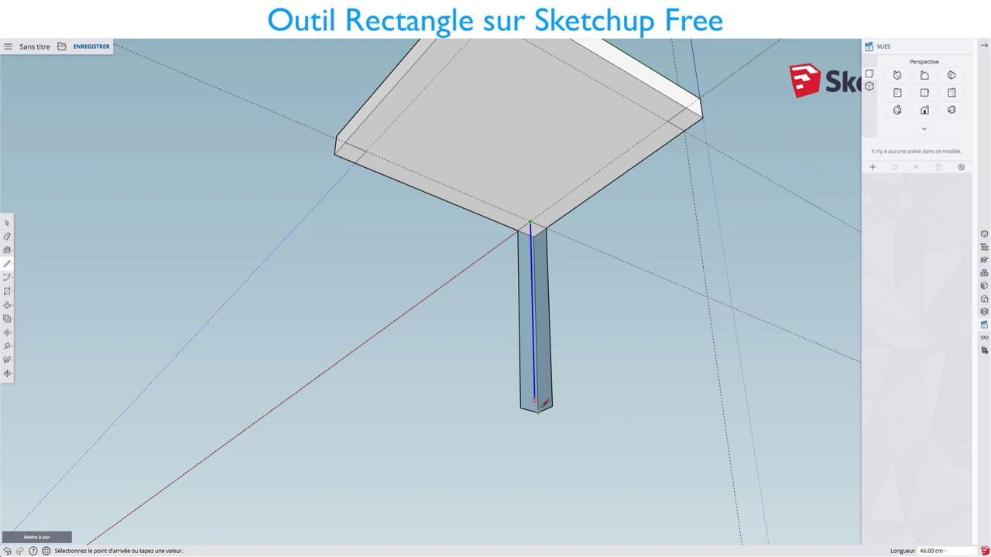
click(552, 404)
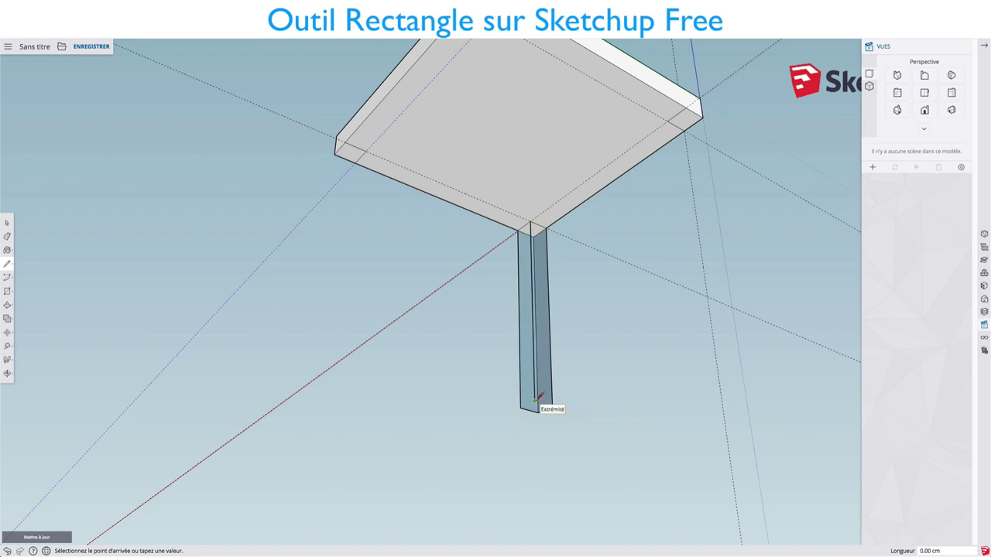
click(535, 399)
mouse_move(542, 403)
middle_down()
mouse_move(735, 373)
mouse_move(470, 387)
middle_up()
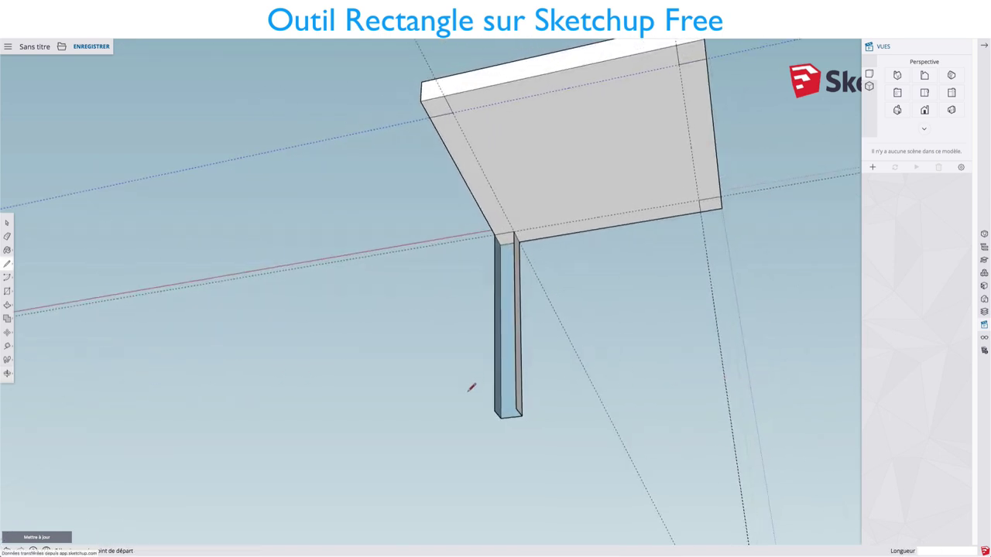
click(496, 407)
click(522, 412)
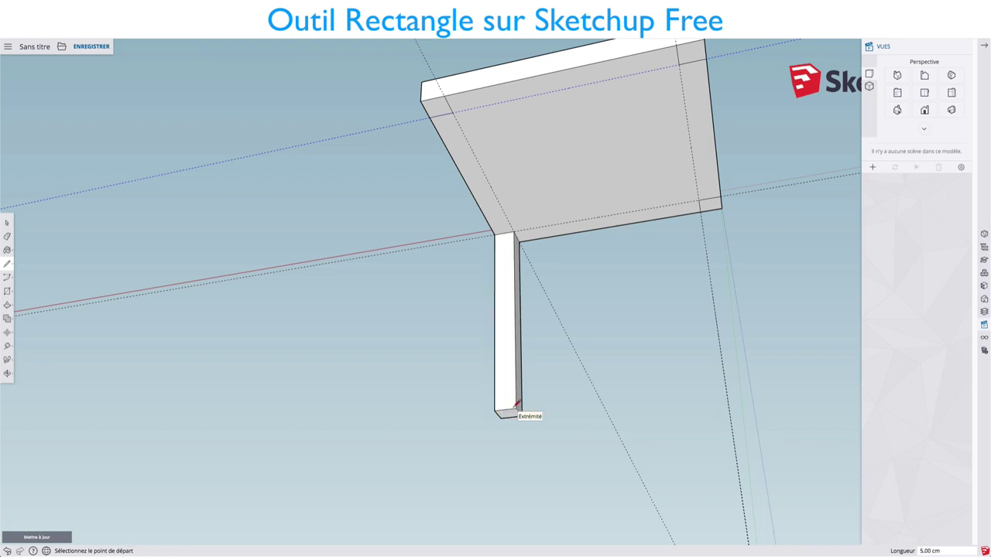
mouse_move(521, 412)
middle_down()
mouse_move(571, 364)
mouse_move(541, 302)
mouse_move(671, 294)
middle_up()
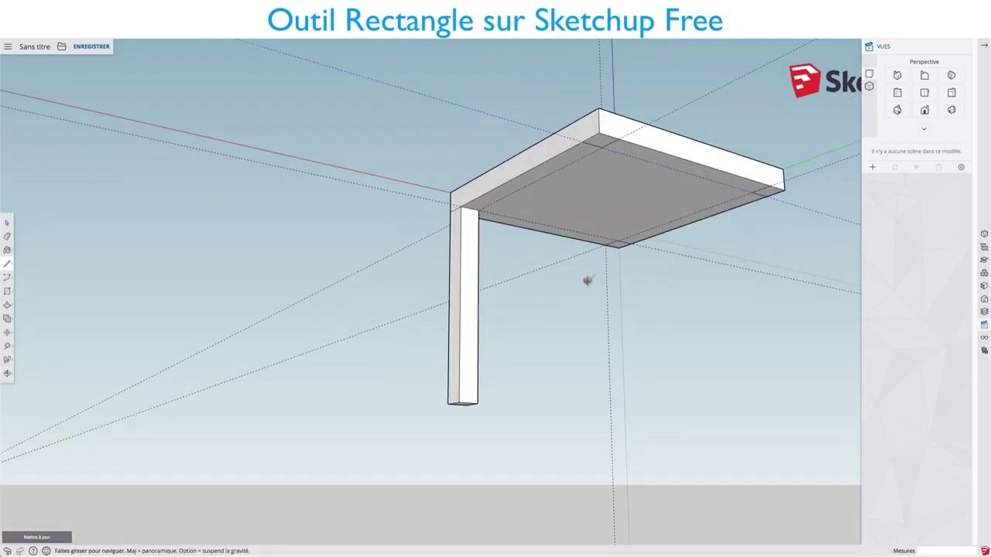
mouse_move(589, 279)
middle_down()
mouse_move(617, 330)
mouse_move(593, 359)
middle_up()
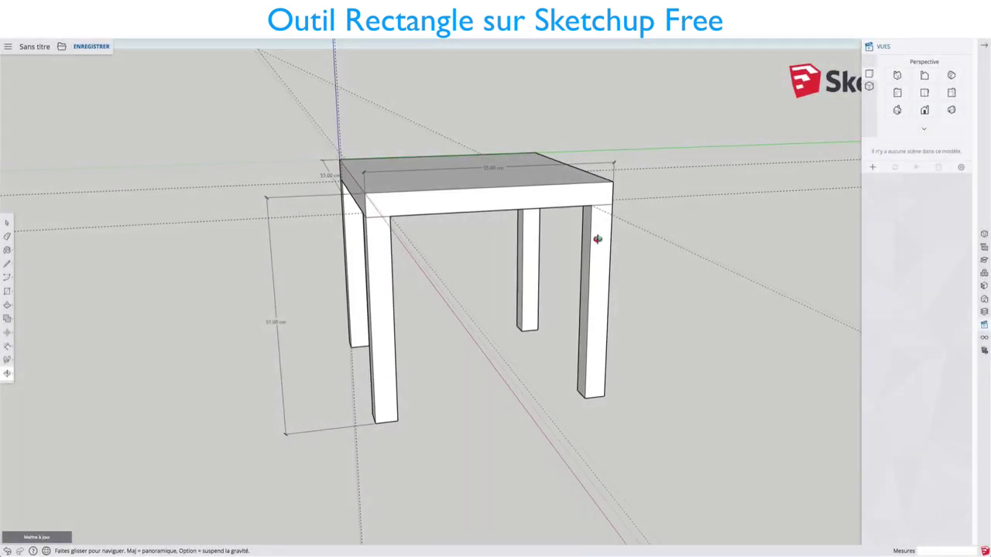
- Orbit around the table to view it from above, the front and the side
mouse_move(619, 236)
middle_down()
mouse_move(597, 266)
mouse_move(532, 281)
mouse_move(611, 279)
mouse_move(443, 273)
mouse_move(495, 279)
middle_up()
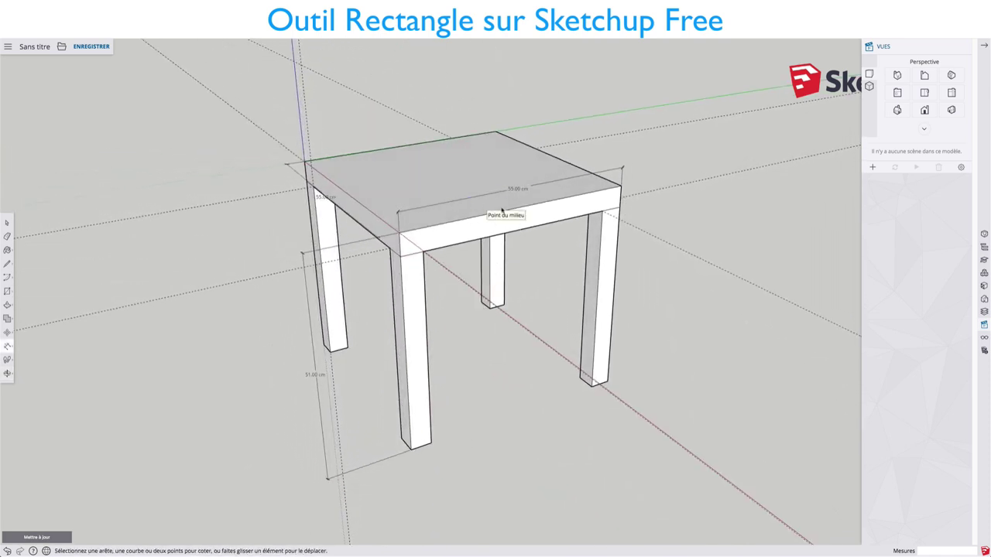
mouse_move(471, 206)
middle_down()
mouse_move(369, 255)
mouse_move(388, 221)
mouse_move(568, 240)
middle_up()
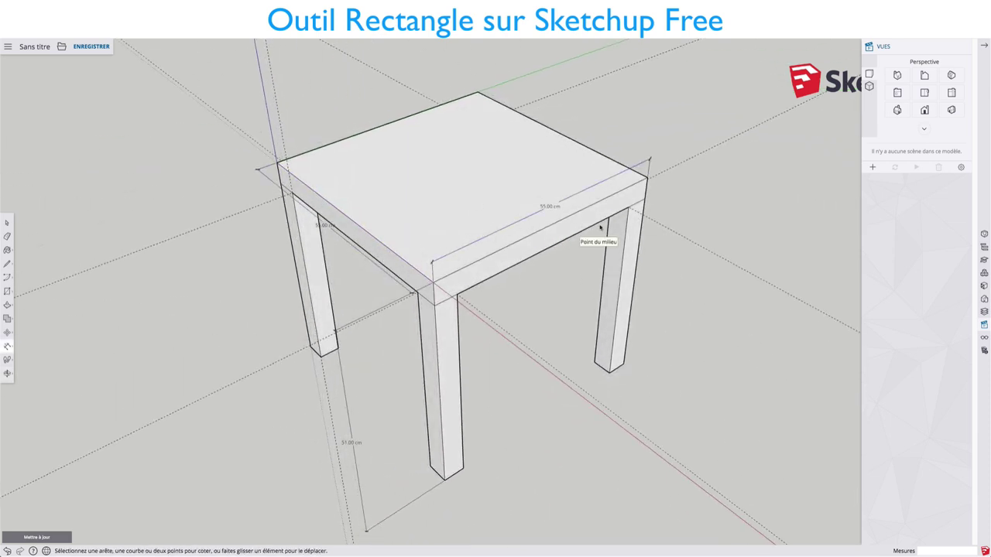
mouse_move(593, 232)
middle_down()
mouse_move(352, 235)
mouse_move(359, 222)
middle_up()
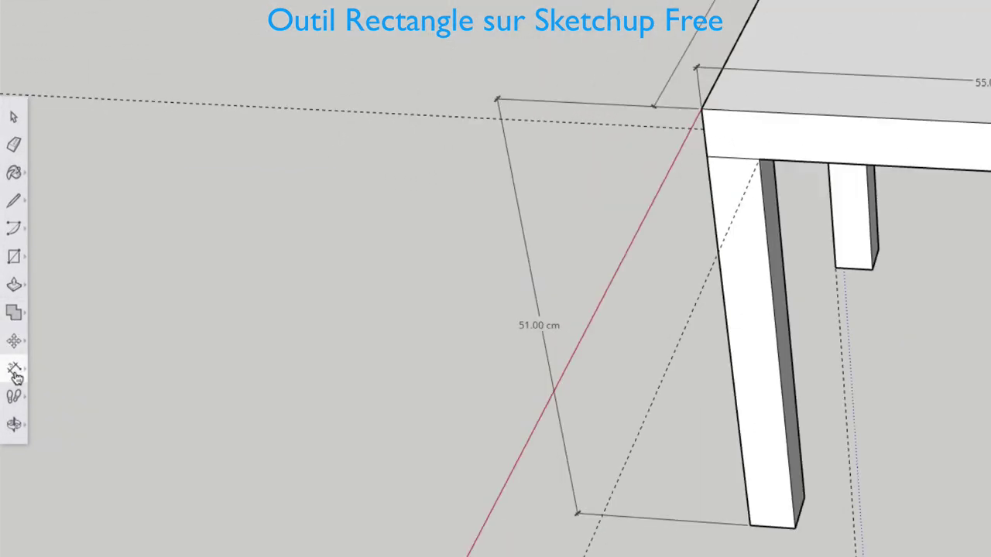
- With the Dimension tool, label the tabletop's right edge with its 5.00 cm thickness
click(16, 371)
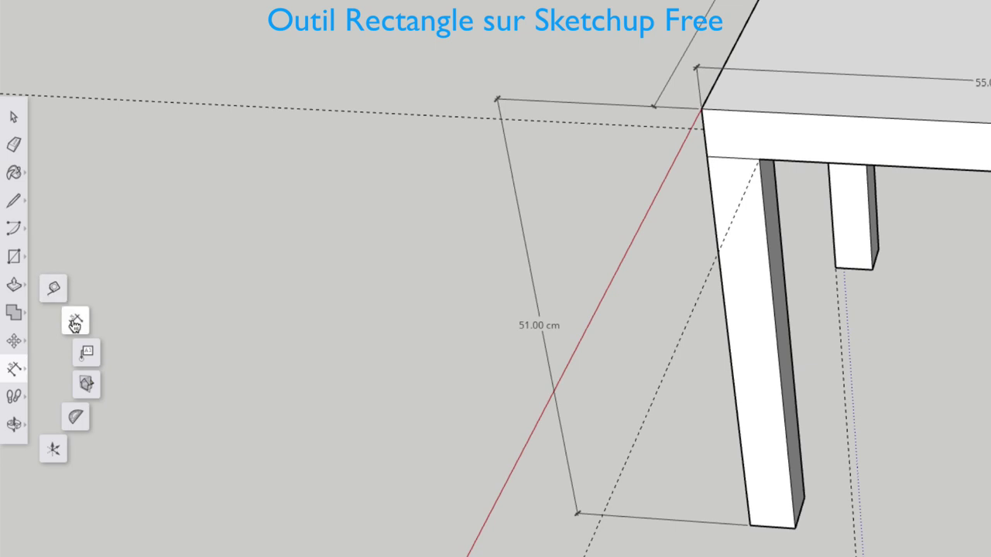
click(75, 323)
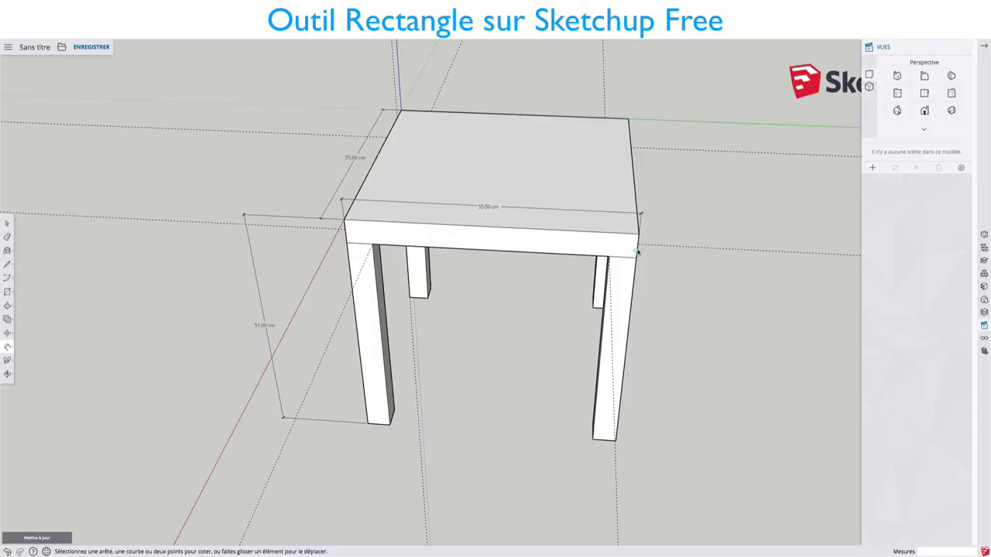
scroll(636, 243, up, 3)
scroll(635, 246, up, 2)
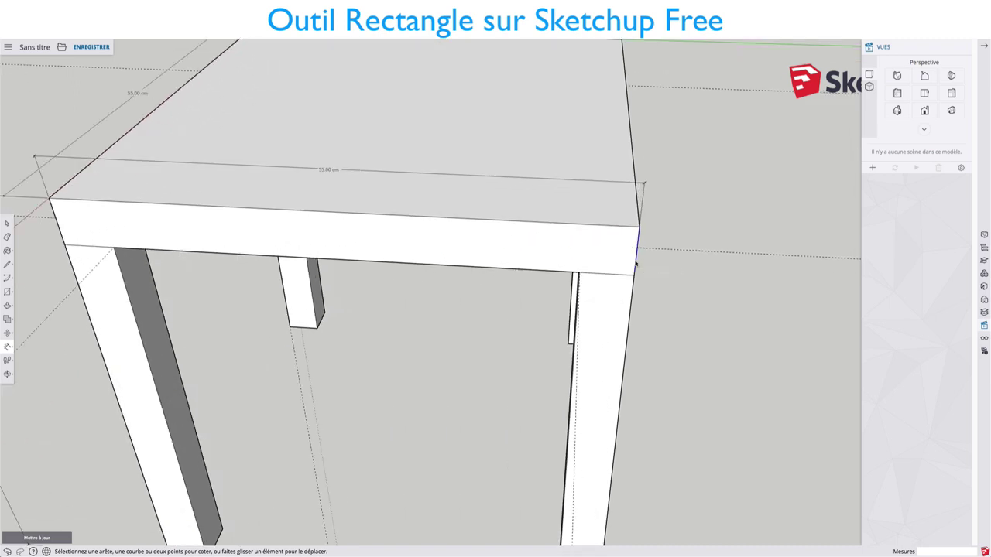
click(652, 267)
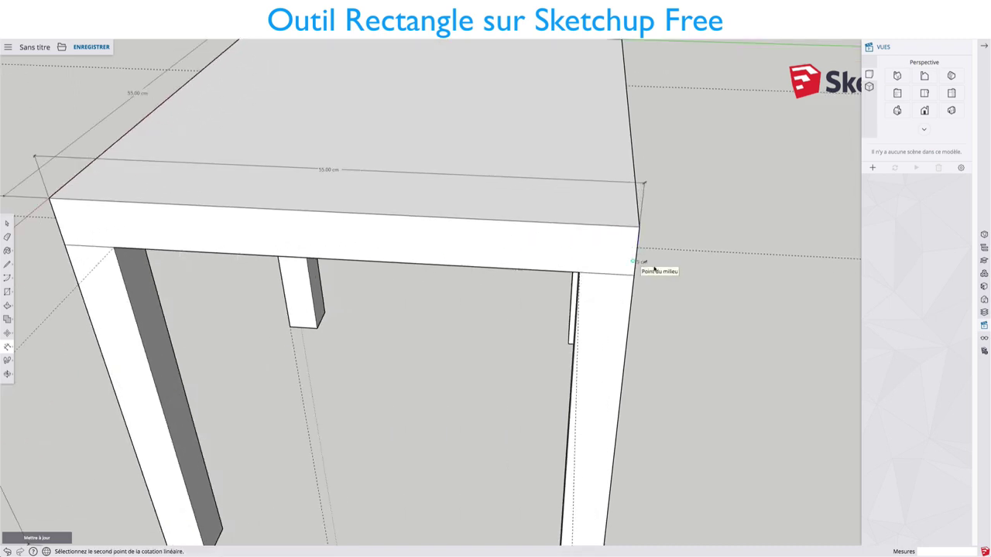
key(Escape)
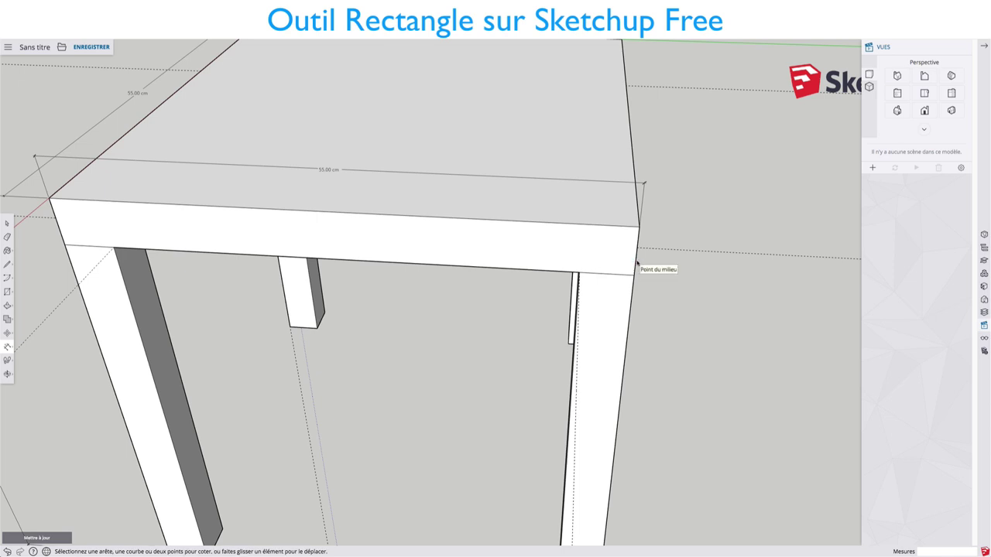
click(637, 263)
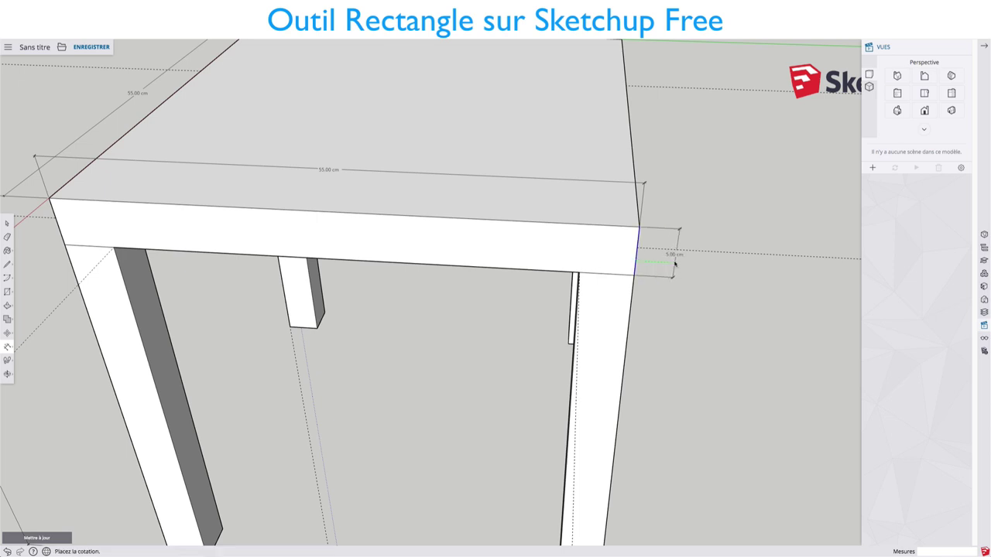
click(669, 259)
scroll(653, 254, down, 2)
scroll(653, 254, down, 2)
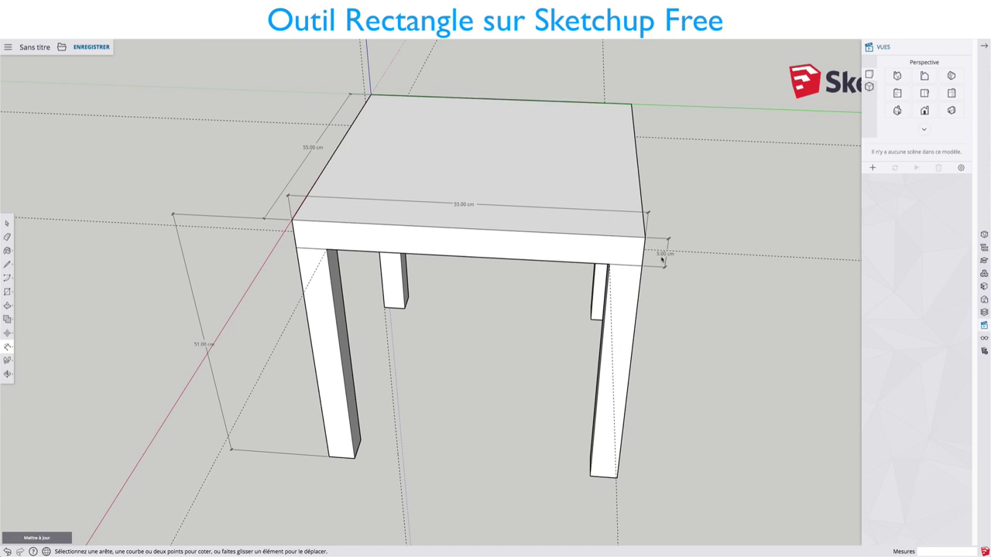
mouse_move(336, 354)
middle_down()
mouse_move(444, 230)
mouse_move(387, 332)
mouse_move(387, 310)
middle_up()
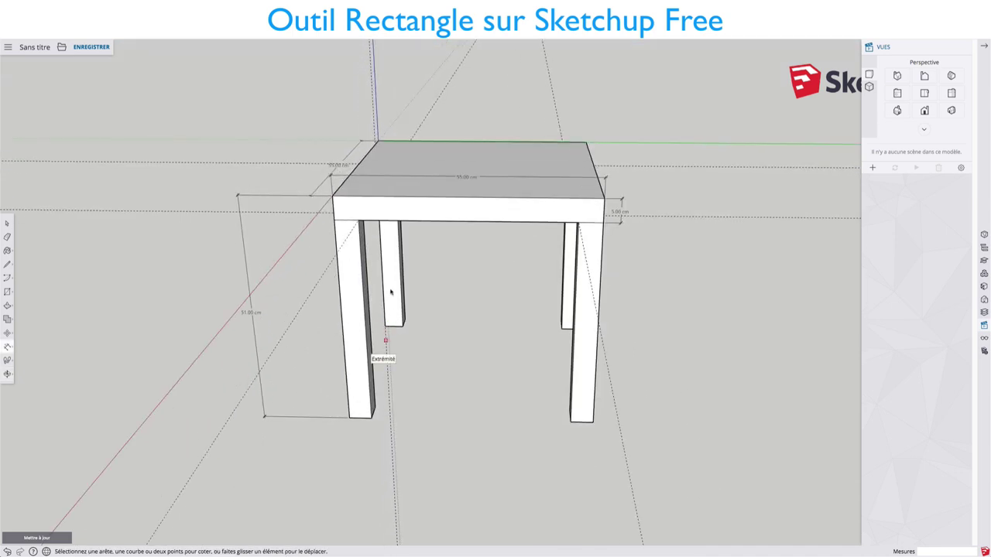
mouse_move(597, 195)
middle_down()
mouse_move(462, 212)
mouse_move(611, 221)
middle_up()
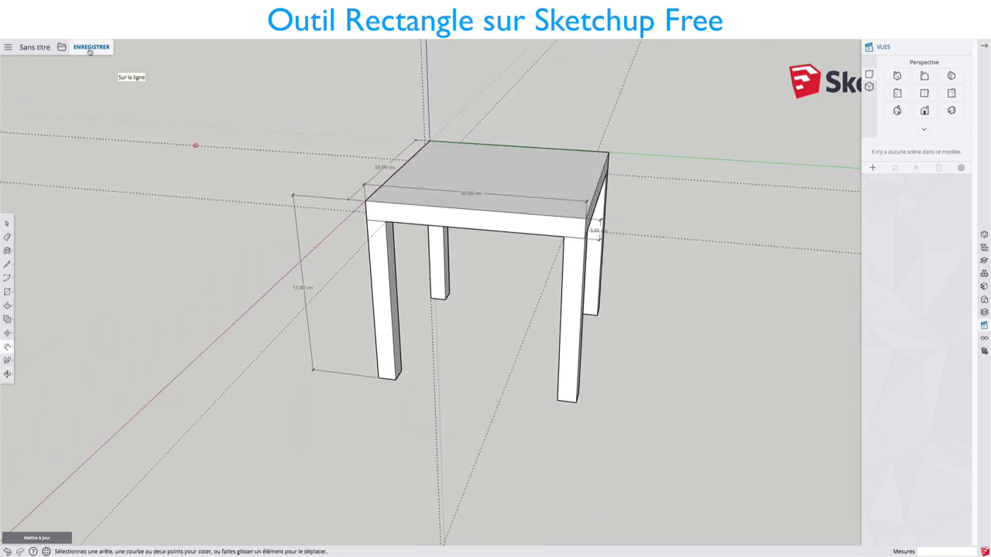
- Save the model as Table_Basse in the SketchUp projects folder
click(65, 48)
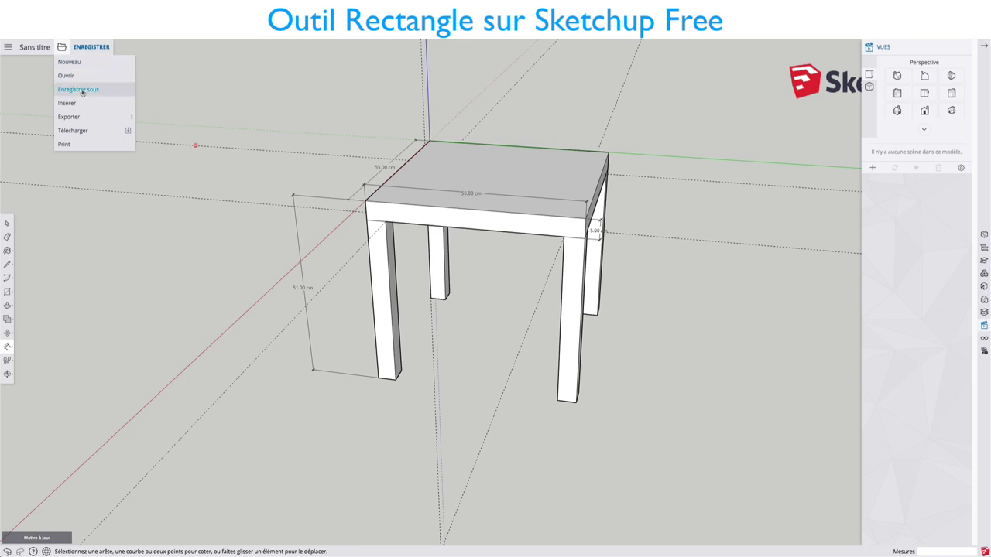
click(84, 90)
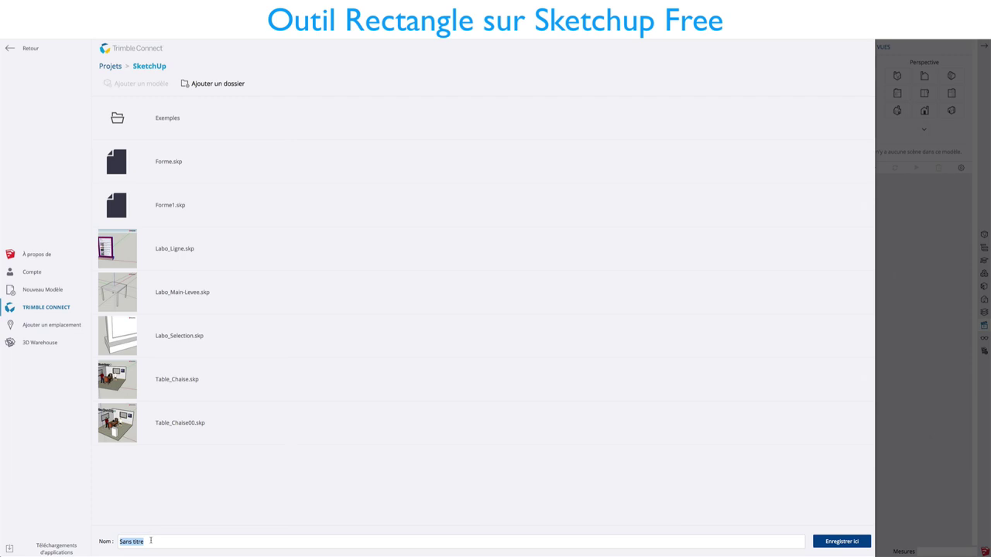
text(Table_Basse)
click(841, 543)
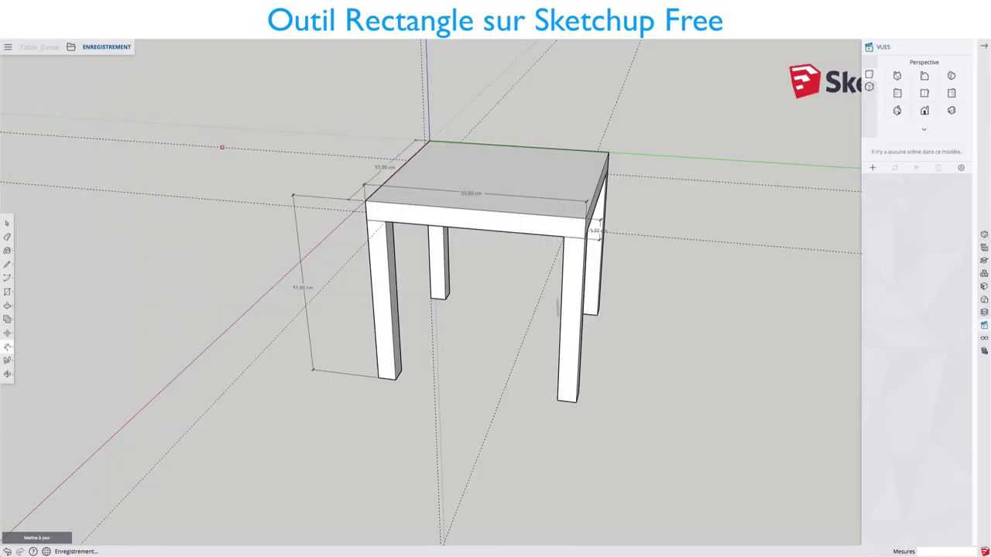
mouse_move(496, 200)
middle_down()
mouse_move(543, 232)
mouse_move(548, 214)
mouse_move(583, 251)
mouse_move(703, 261)
middle_up()
scroll(545, 226, up, 3)
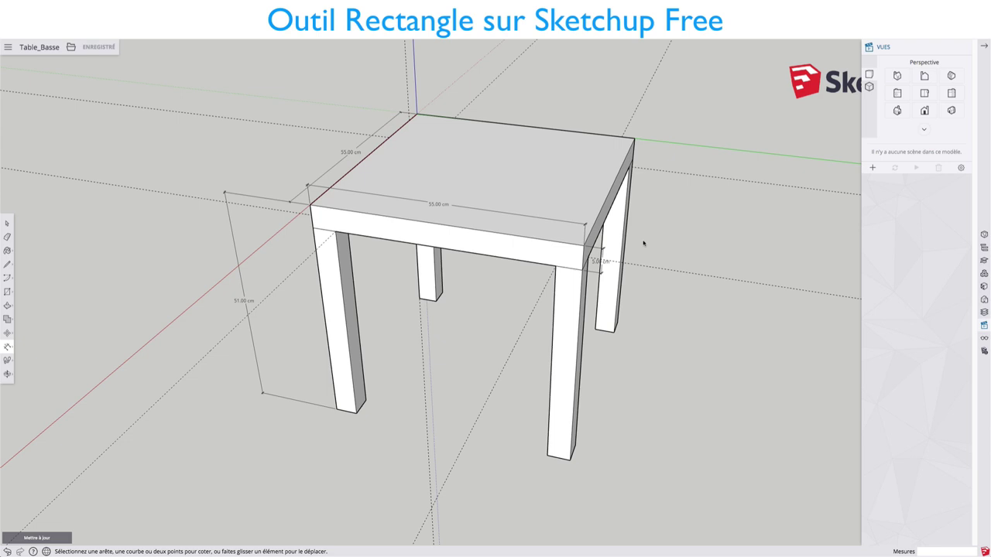
middle_drag(664, 352, 627, 287)
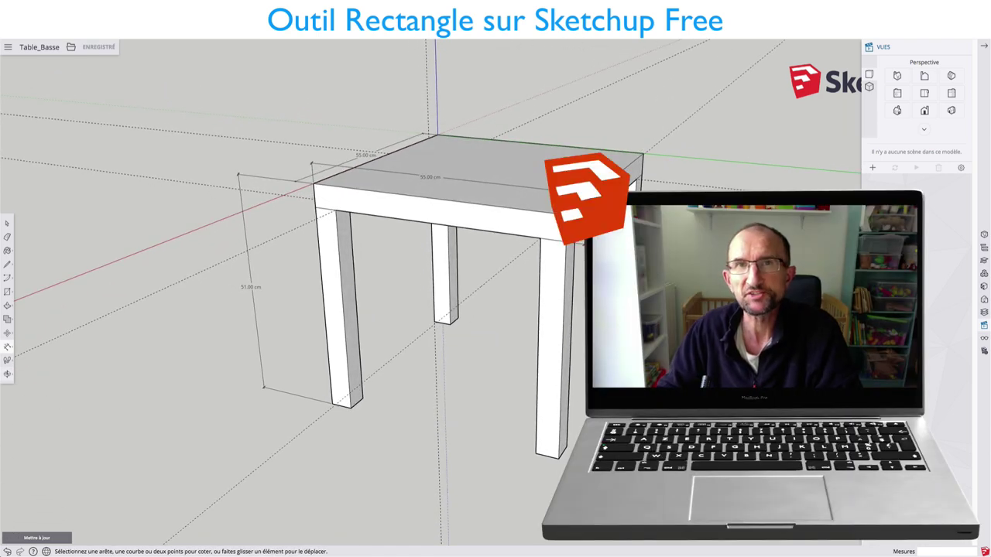